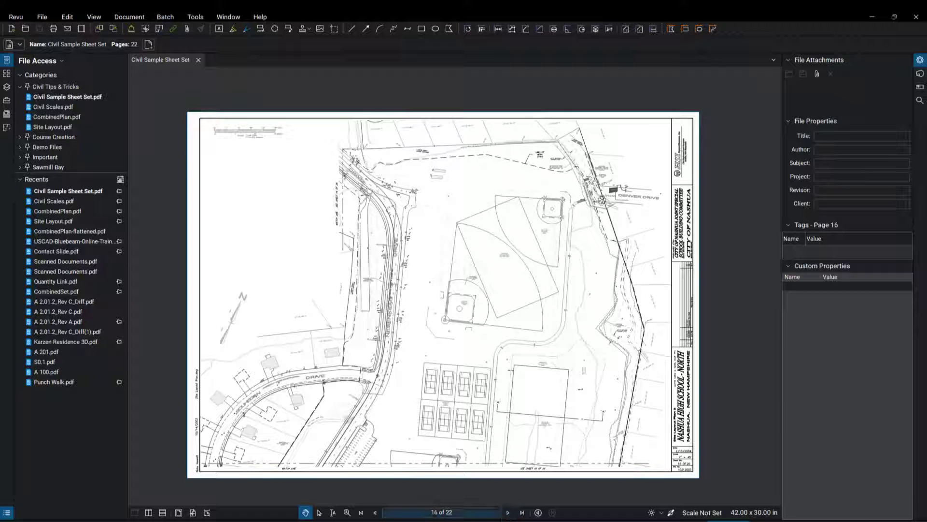
Step: Advance the Civil Sample Sheet Set to sheet 15, the road intersection plan
click(507, 513)
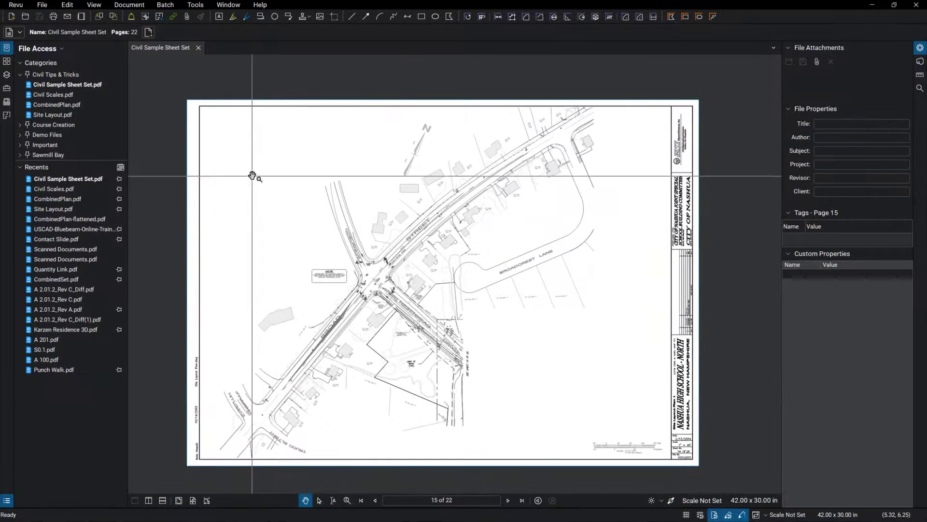
Step: Make a new PDF with a single page 50 in wide by 100 in tall
click(44, 7)
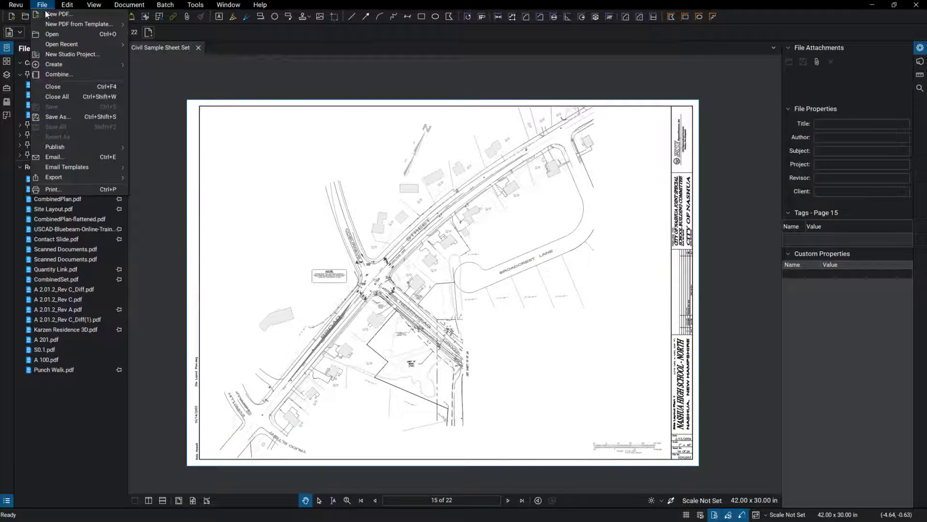
click(55, 14)
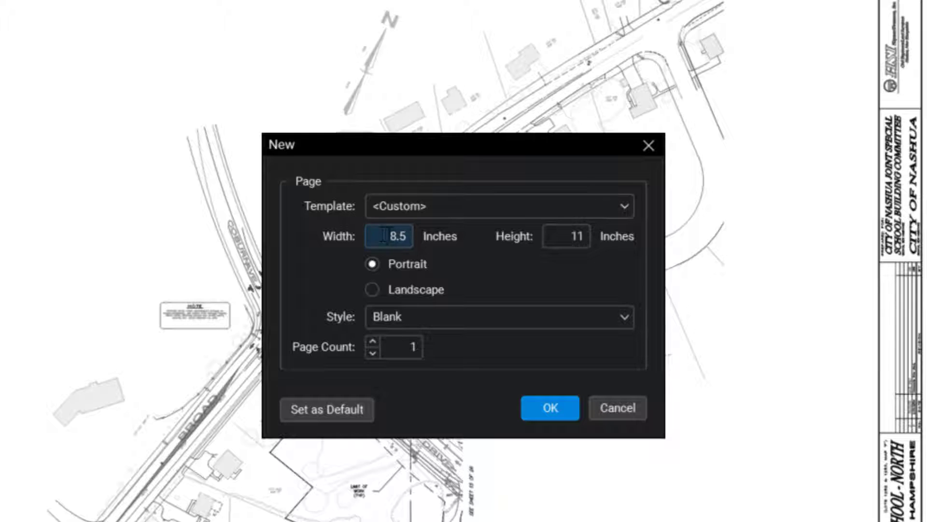
double_click(392, 235)
text(50)
key(Tab)
click(572, 236)
text(100)
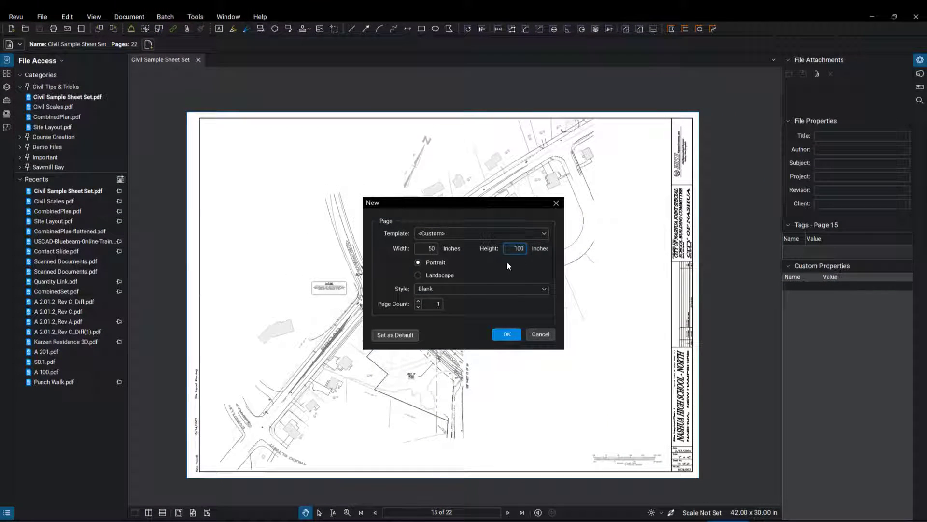
click(504, 335)
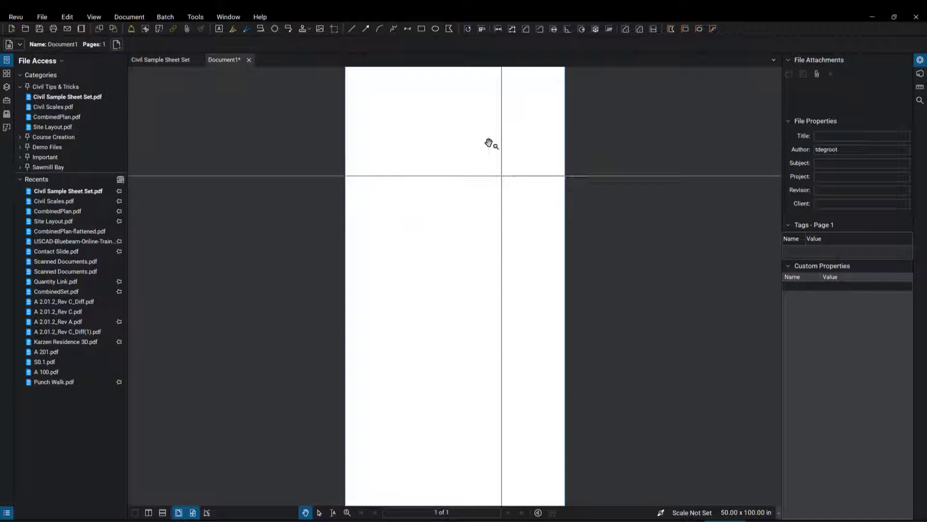
Step: Trace a polygon snapshot around sheet 15's intersection plan, excluding the title block
click(169, 60)
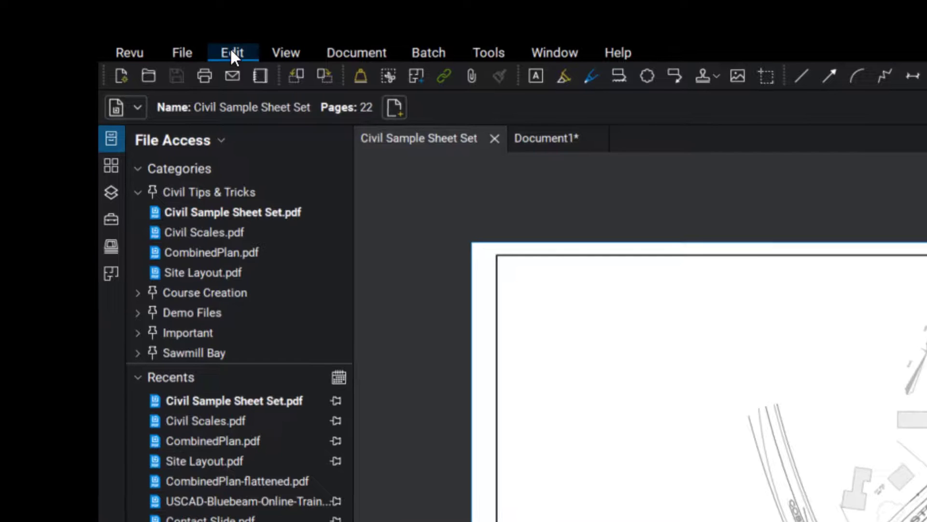
click(230, 49)
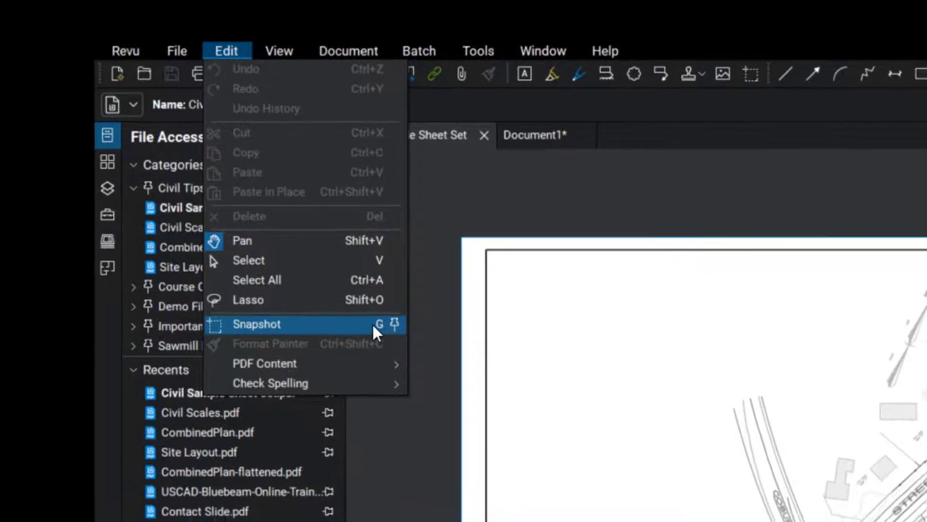
click(375, 327)
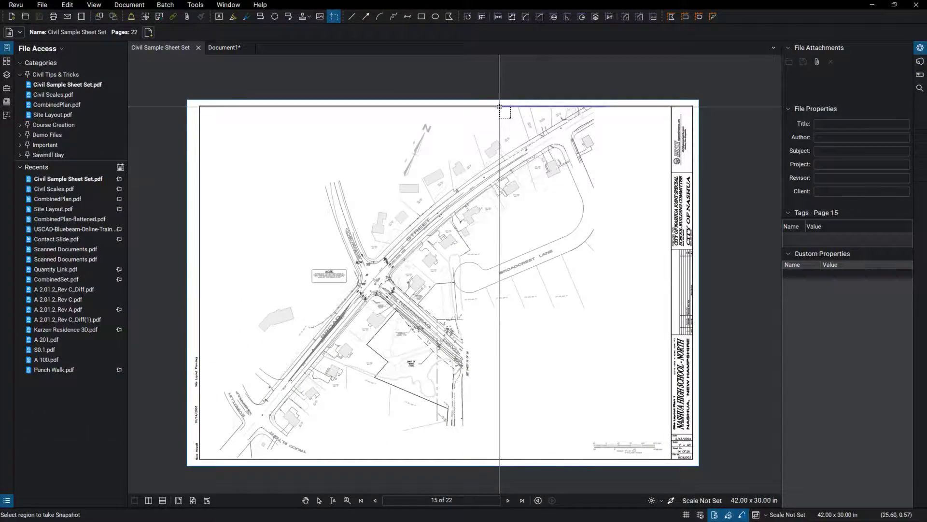
drag(500, 108, 295, 178)
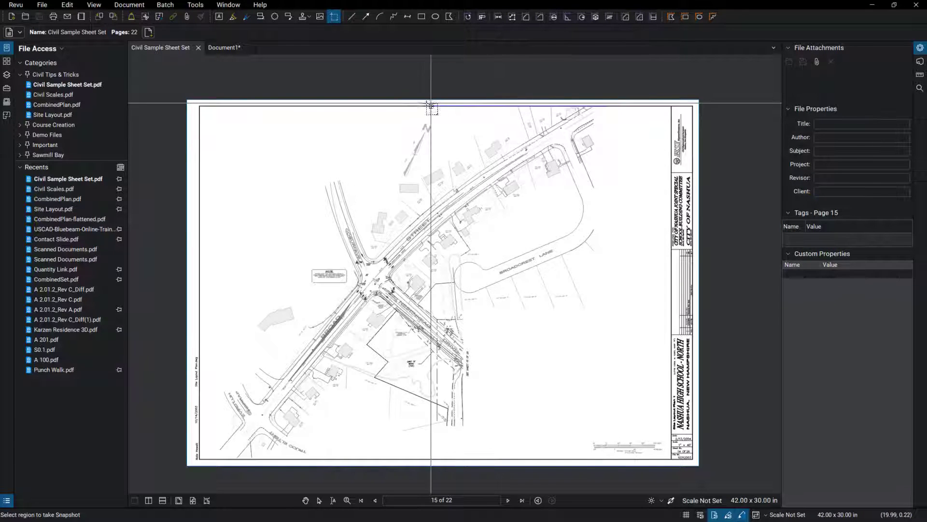
click(306, 194)
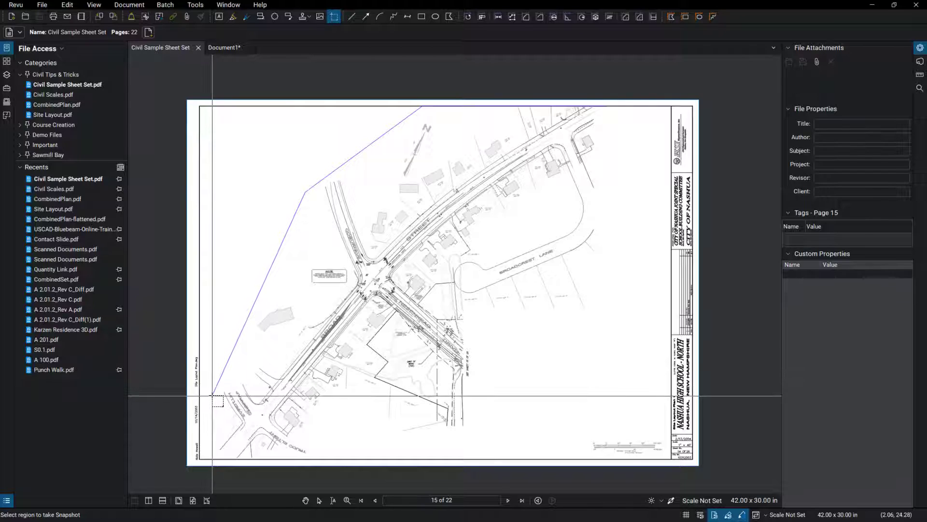
click(213, 461)
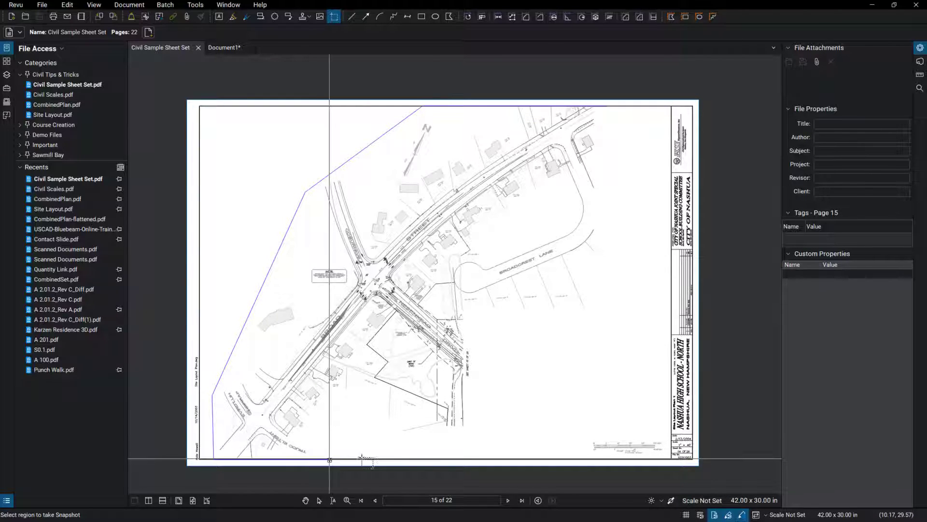
click(478, 430)
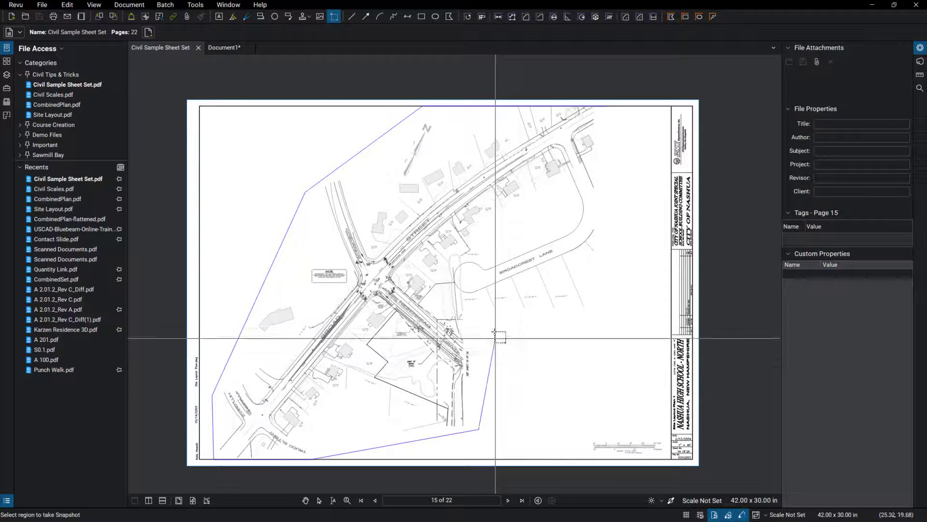
click(480, 317)
click(609, 314)
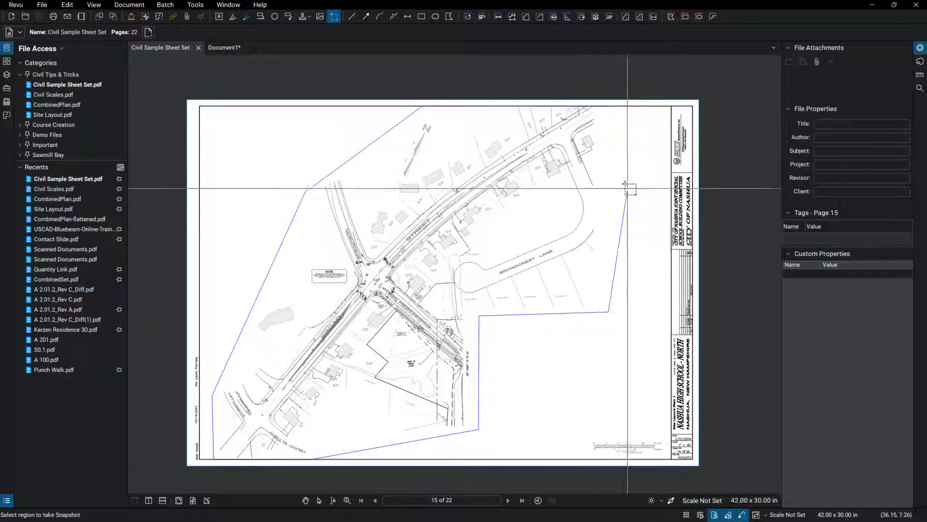
double_click(616, 166)
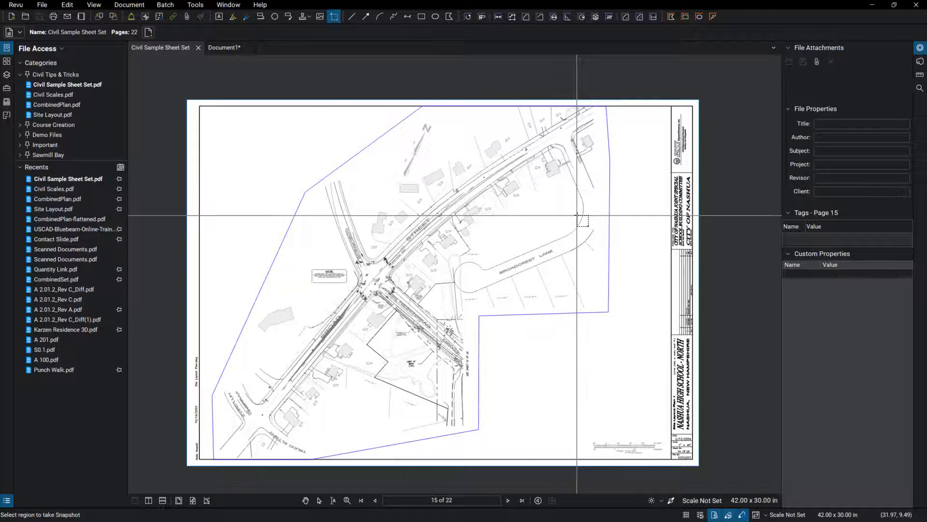
Step: Place the sheet 15 snapshot near the new page's top-left, then return to the sheet set
click(228, 50)
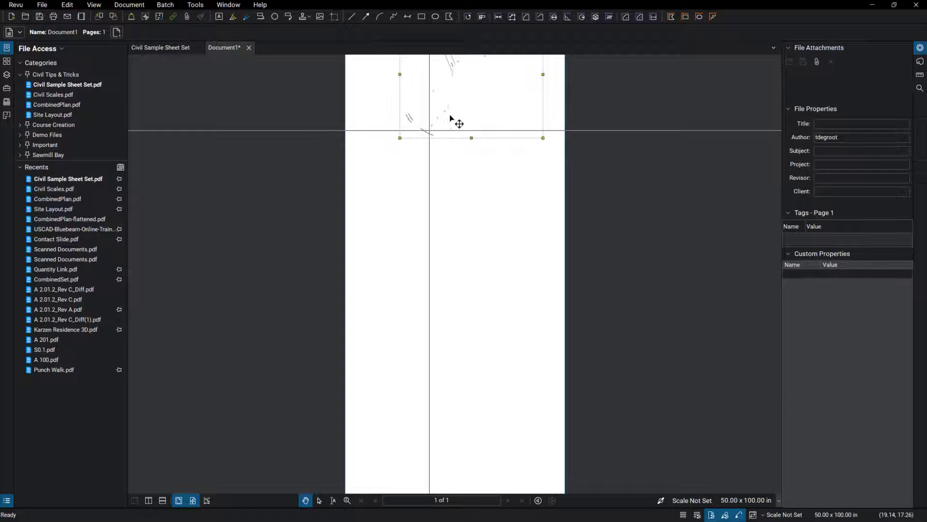
mouse_move(459, 122)
mouse_down()
mouse_move(438, 183)
mouse_move(468, 158)
mouse_up()
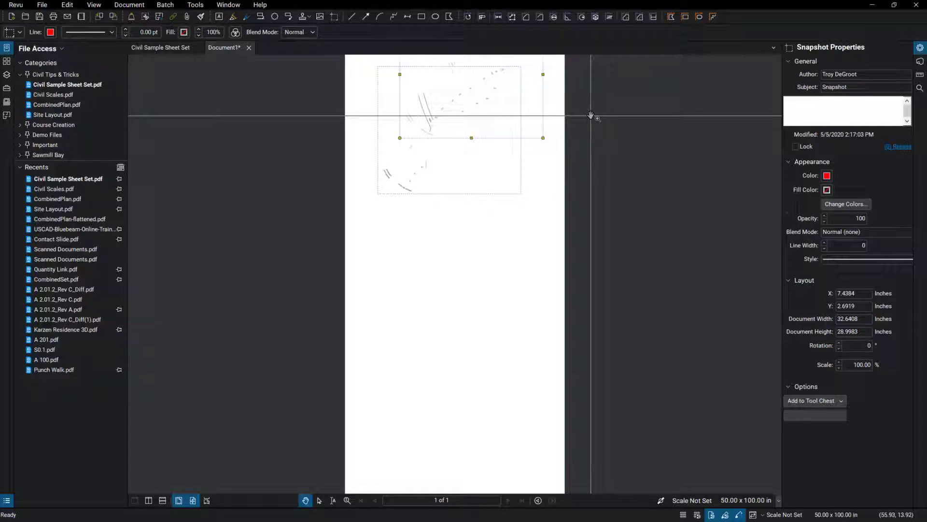
click(546, 110)
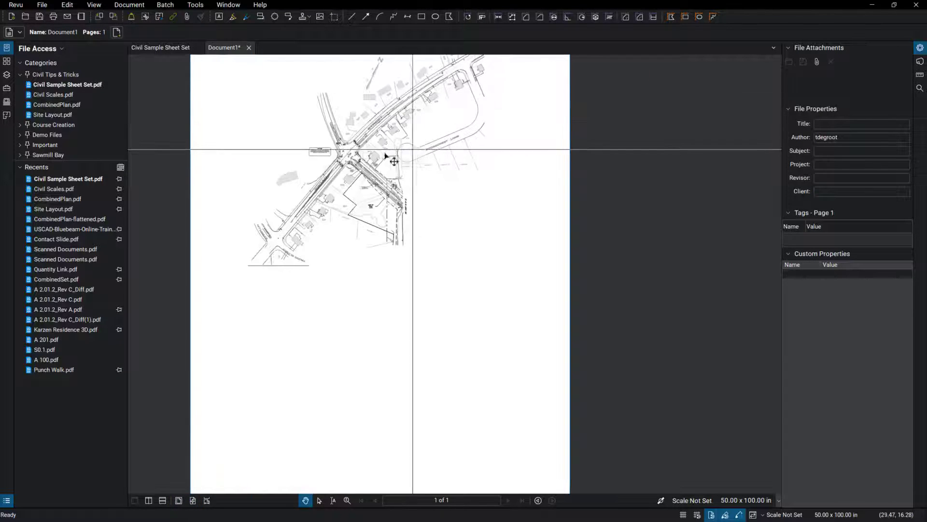
click(346, 172)
drag(347, 172, 319, 192)
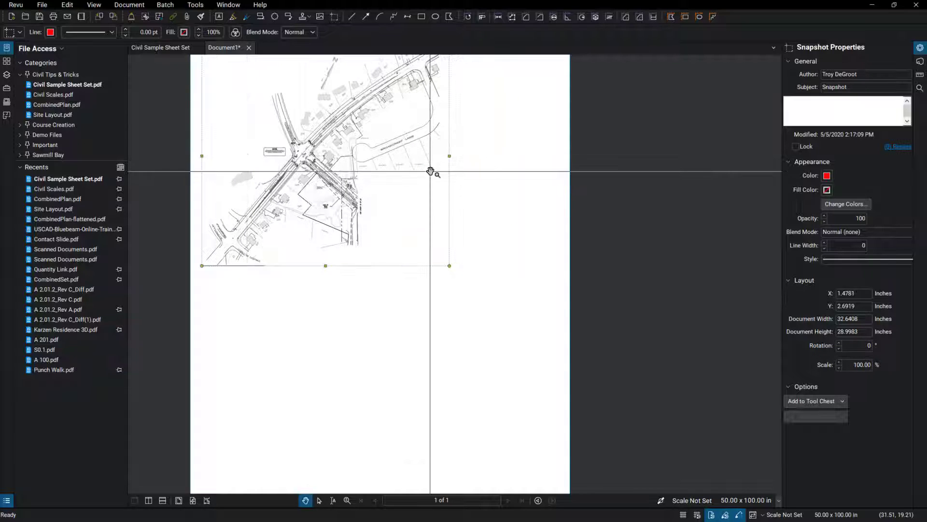
scroll(434, 173, down, 3)
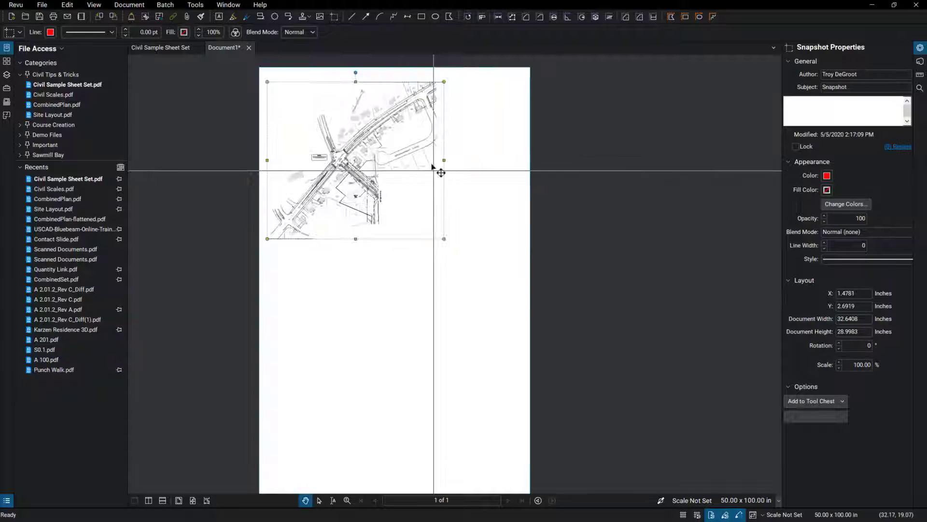
click(175, 46)
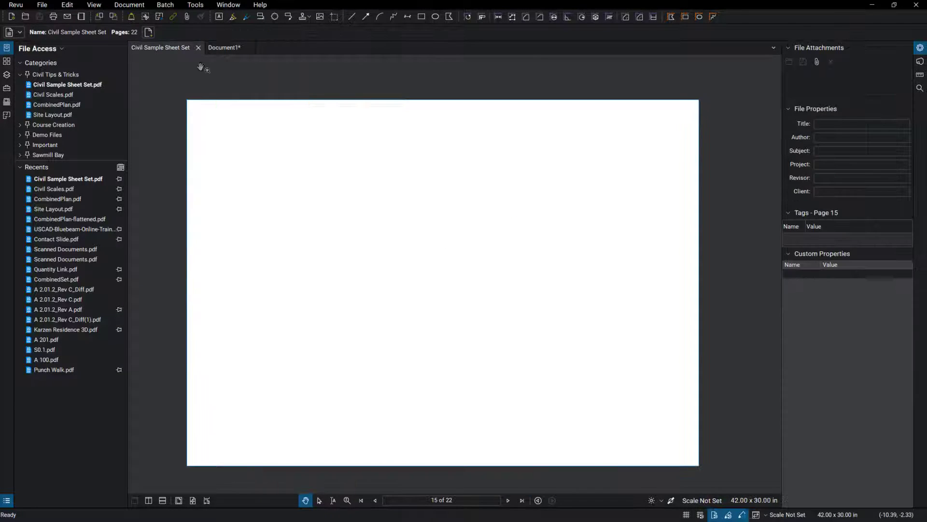
Step: On sheet 16, trace a polygon snapshot around the school site plan, excluding the title block
click(507, 501)
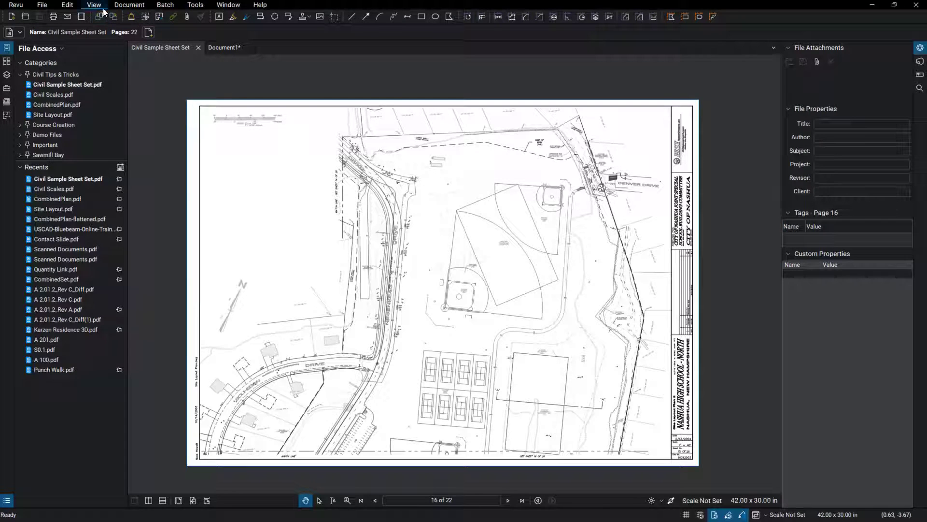
key(g)
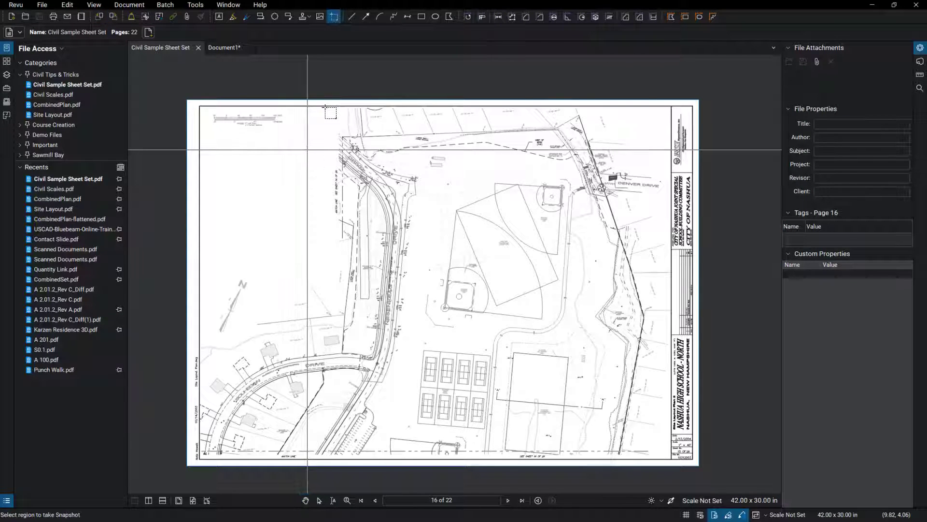
click(329, 107)
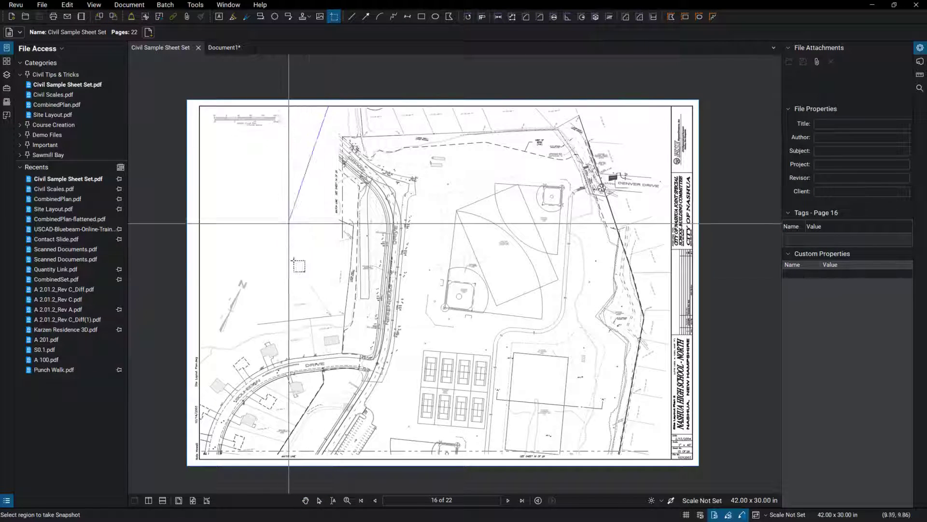
click(323, 278)
click(211, 357)
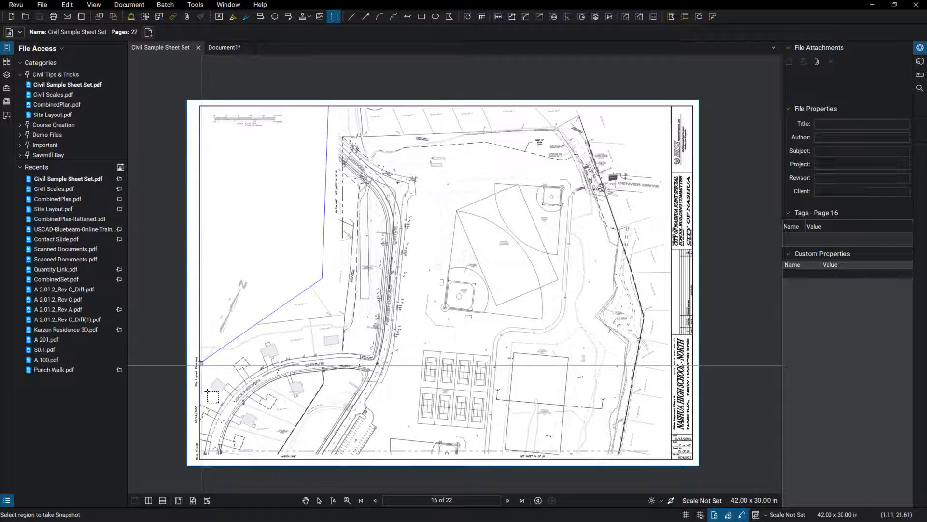
click(210, 463)
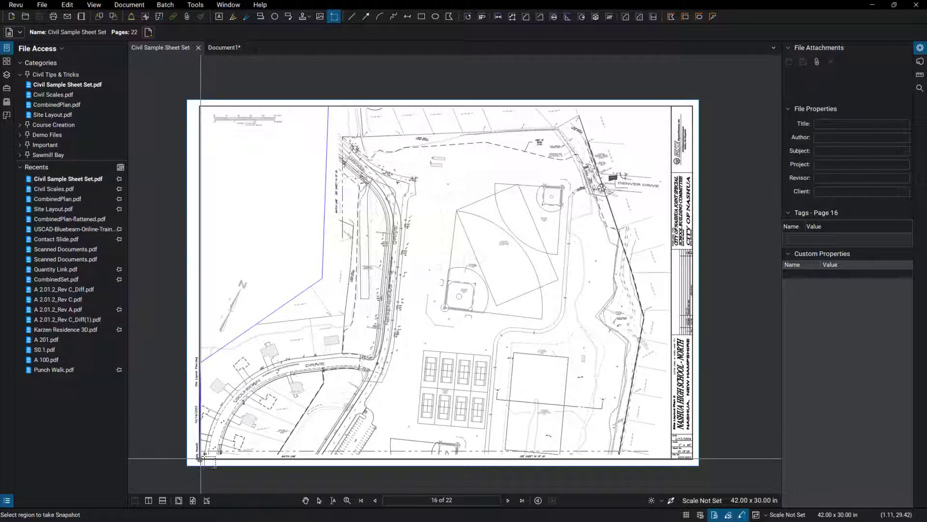
click(651, 459)
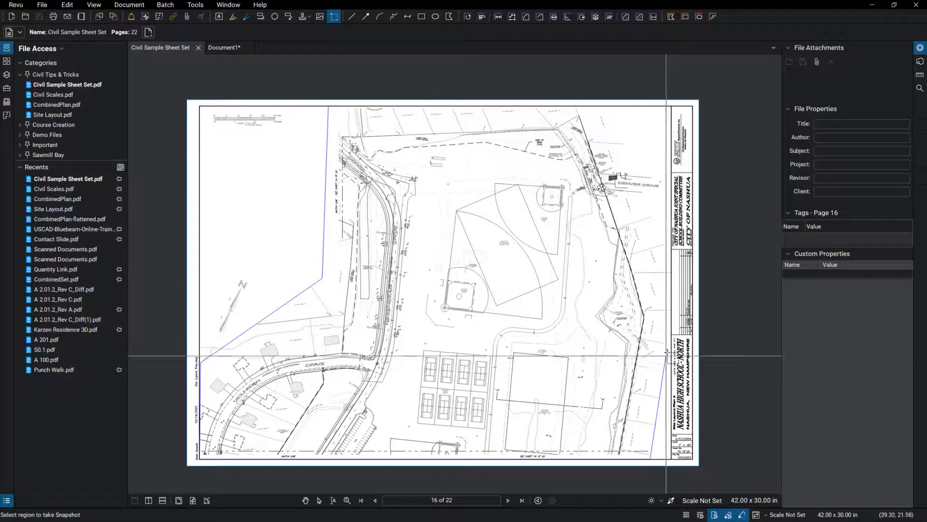
click(662, 192)
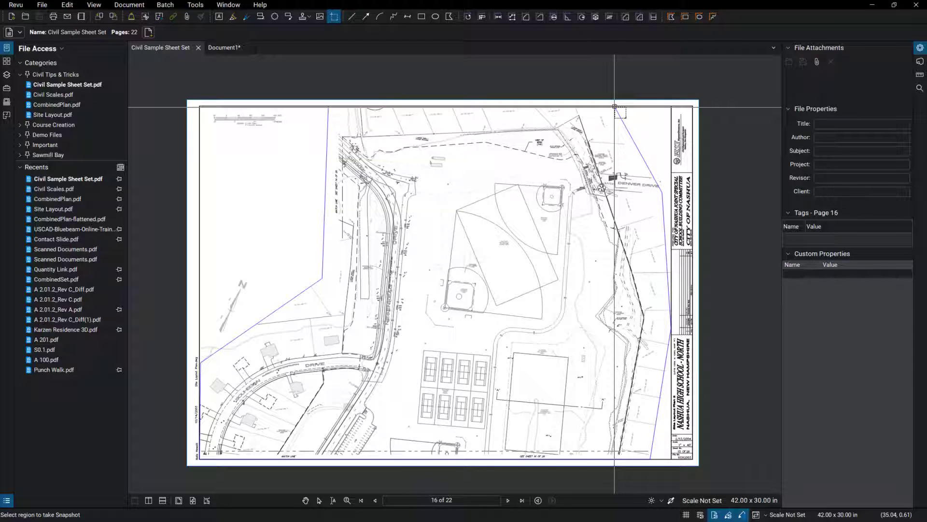
click(613, 109)
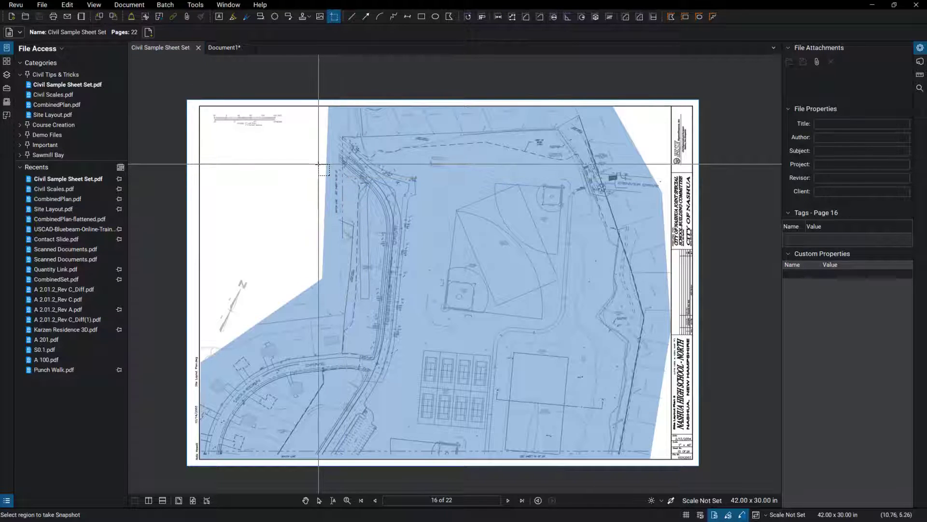
key(Escape)
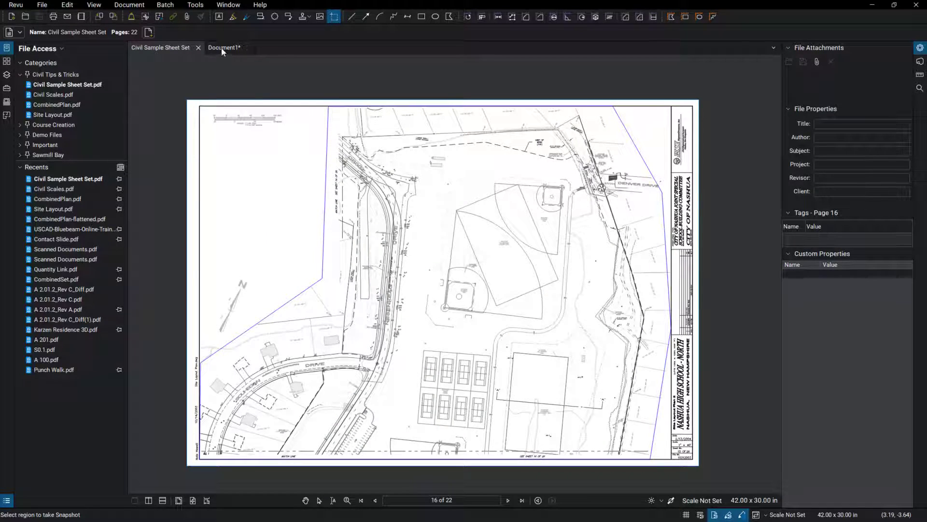
Step: Paste the sheet 16 snapshot onto the 50 × 100 in page
click(224, 47)
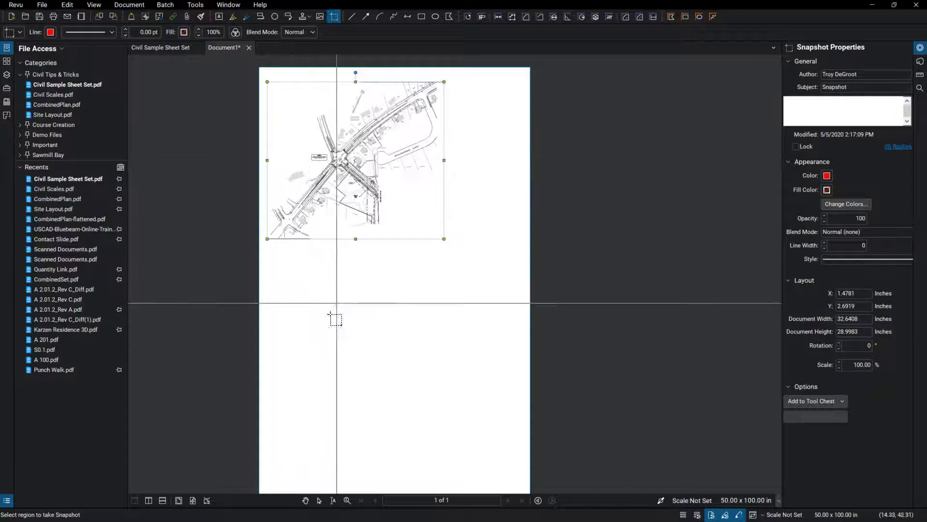
click(369, 348)
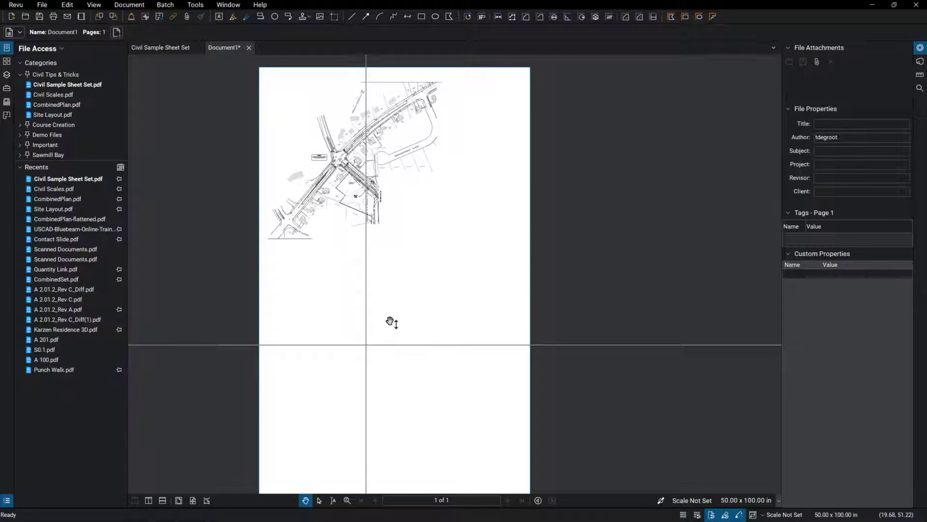
key(ctrl+v)
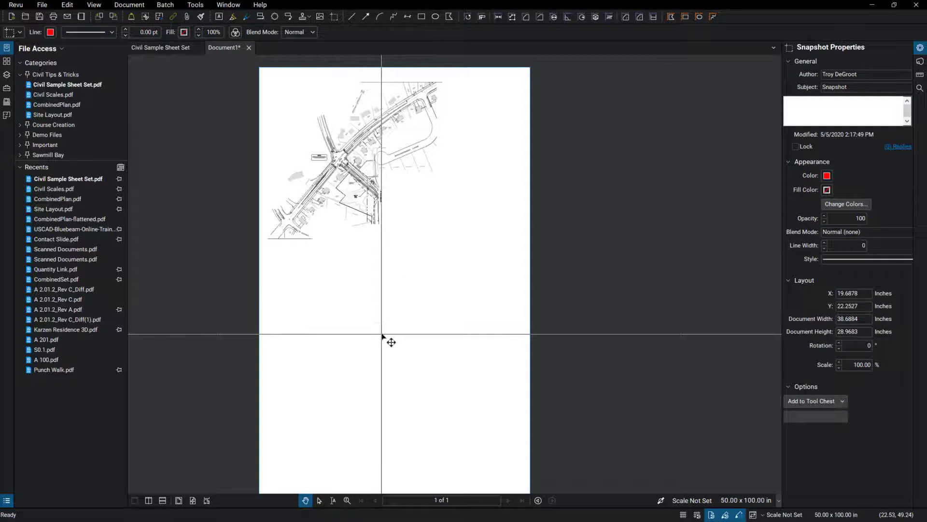
click(381, 342)
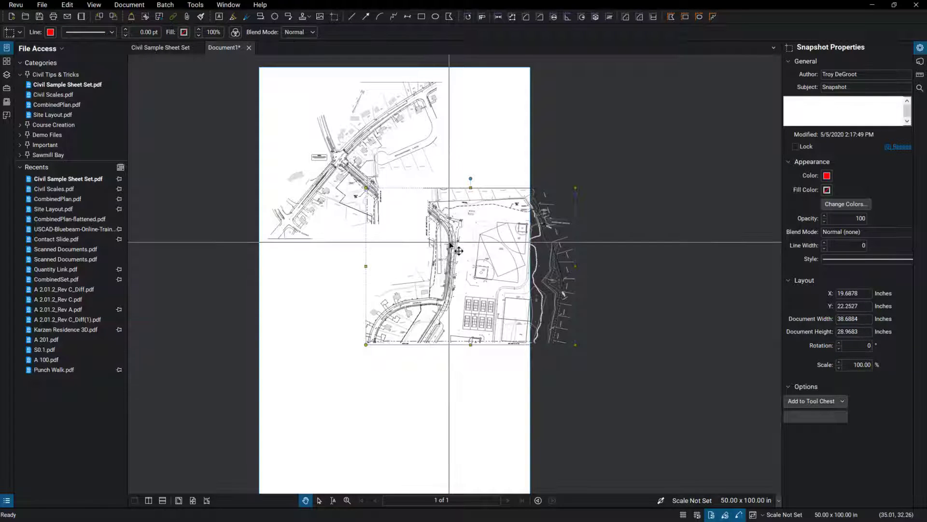
Step: Drag and nudge the sheet 16 snapshot until its roads match the sheet 15 plan
drag(443, 252, 411, 239)
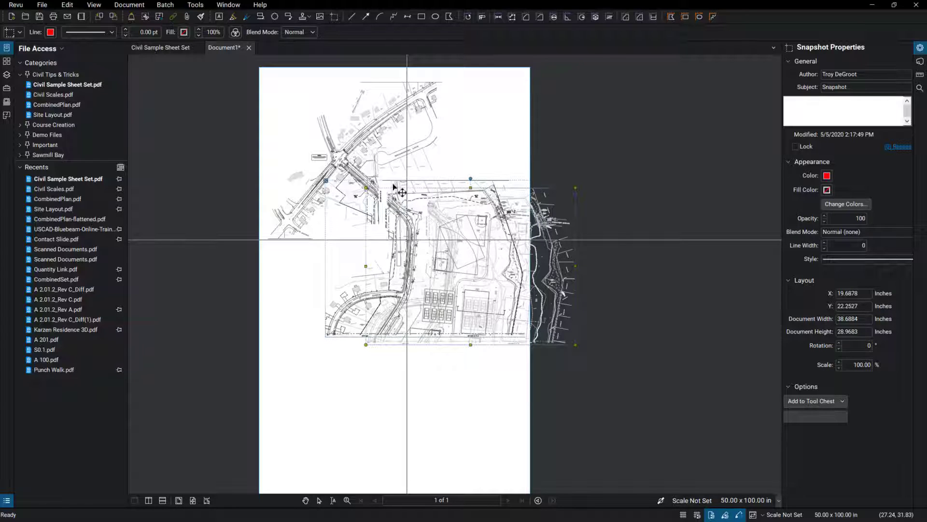
drag(397, 190, 390, 189)
scroll(389, 189, up, 4)
scroll(395, 192, up, 2)
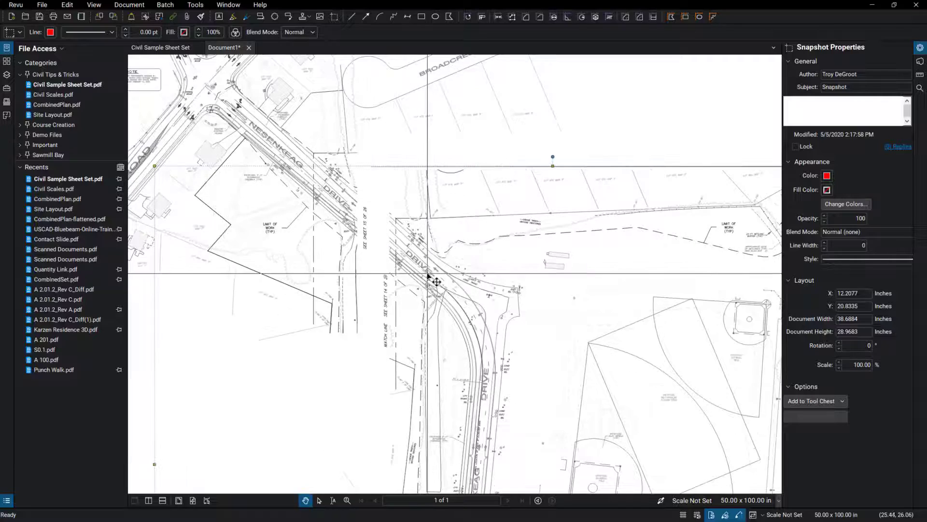
drag(472, 304, 391, 240)
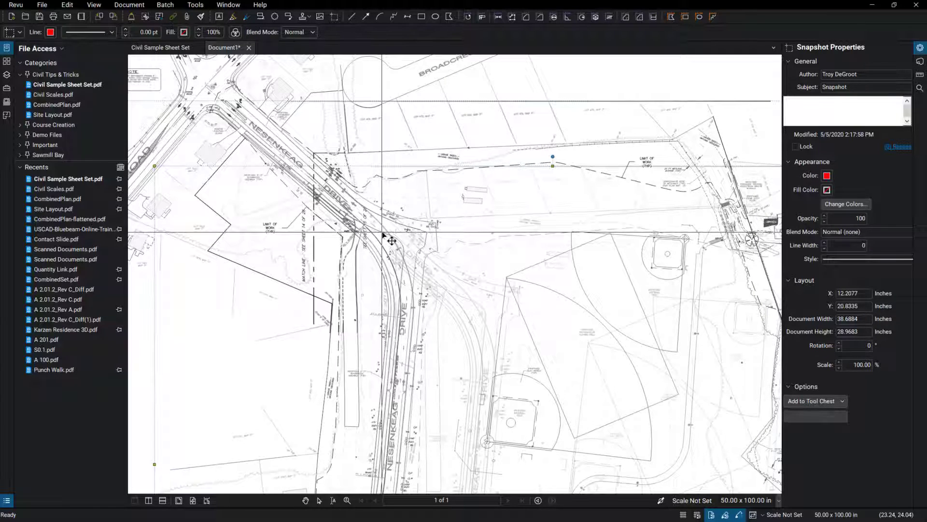
mouse_move(394, 242)
mouse_down()
mouse_move(311, 152)
mouse_move(327, 157)
mouse_up()
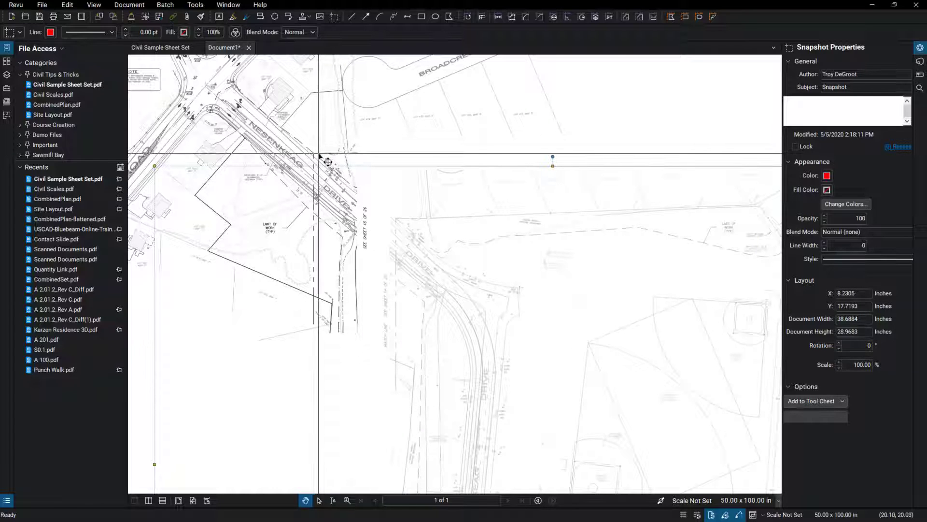
scroll(326, 161, up, 5)
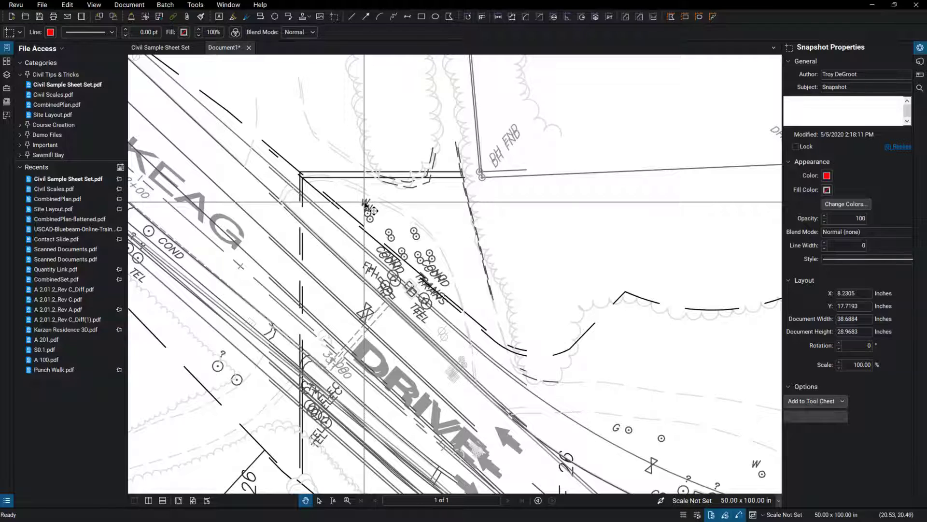
key(Down)
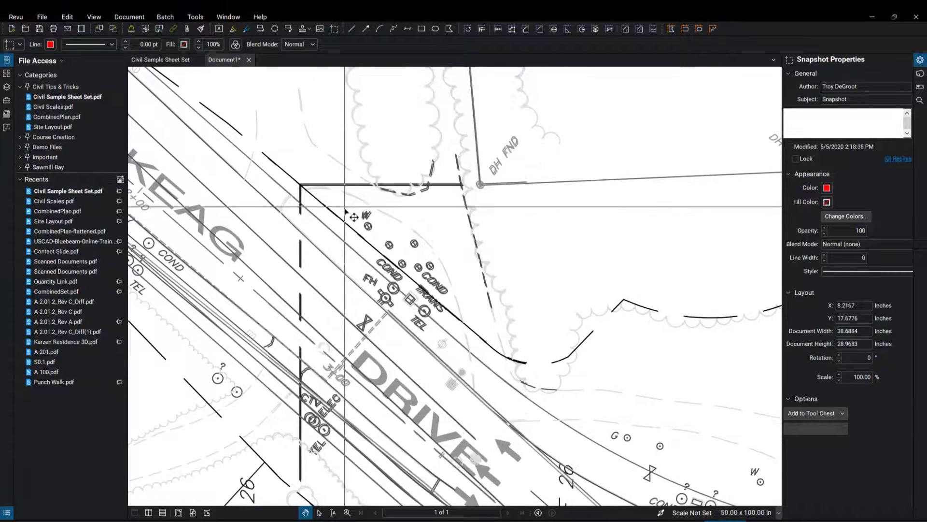
scroll(373, 211, down, 3)
scroll(373, 211, down, 2)
scroll(353, 218, down, 2)
scroll(354, 218, down, 2)
scroll(355, 254, down, 2)
scroll(365, 381, down, 1)
click(365, 381)
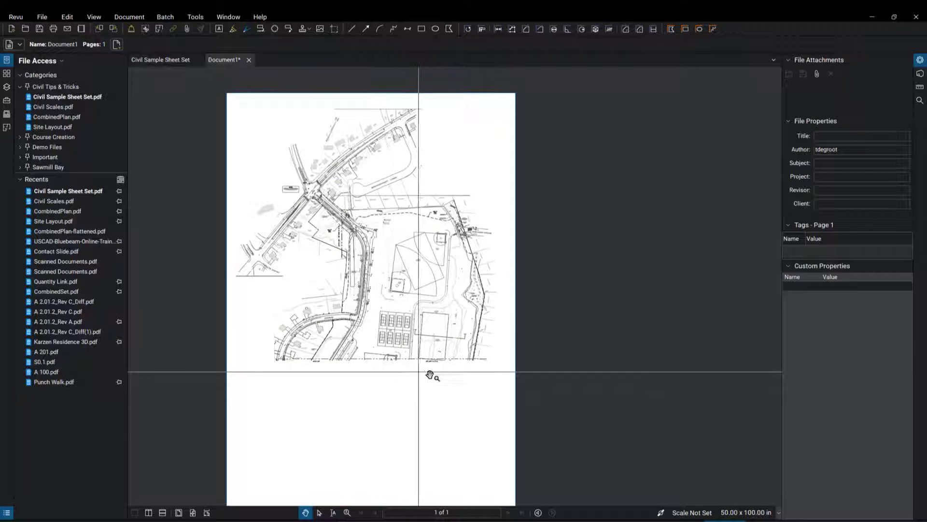
Step: Group the two aligned snapshots into a single markup
click(404, 183)
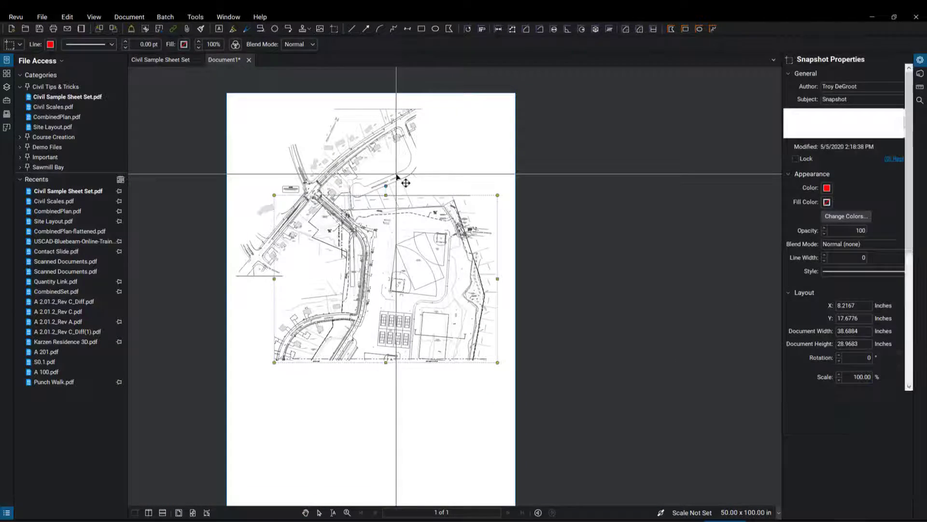
right_click(374, 219)
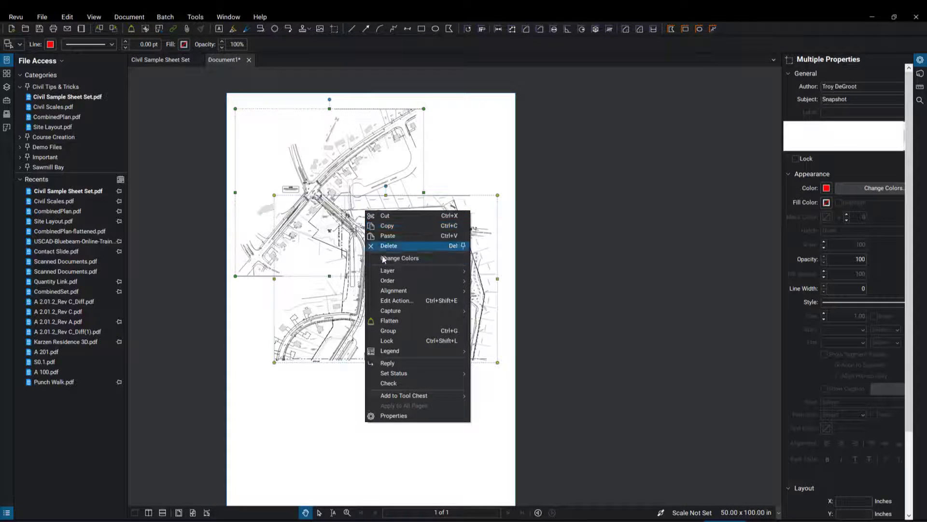
click(395, 332)
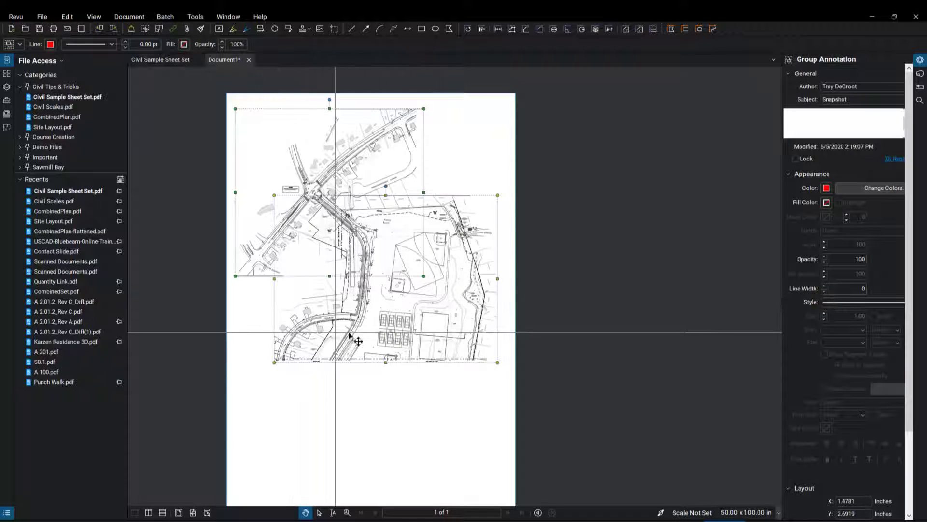
Step: Move the grouped plan up toward the top of the page and deselect it
click(344, 390)
click(370, 298)
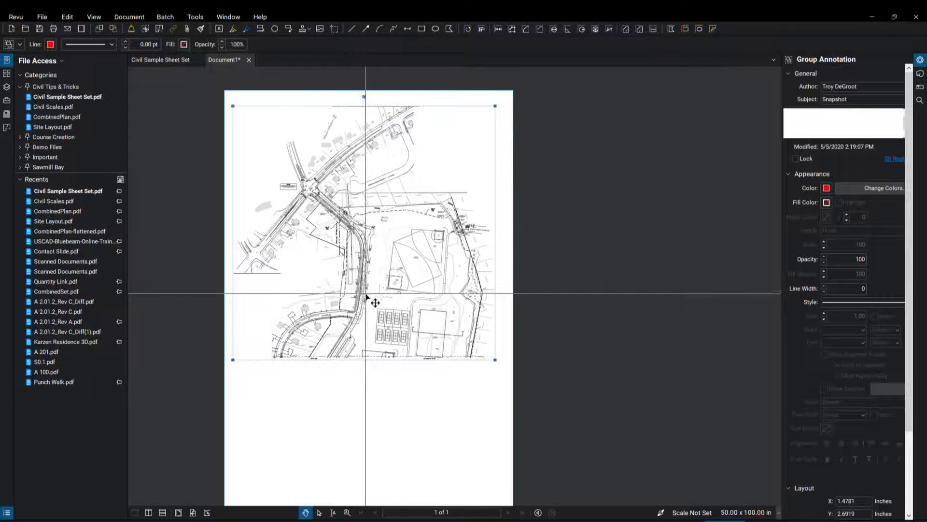
drag(404, 308, 389, 290)
click(395, 286)
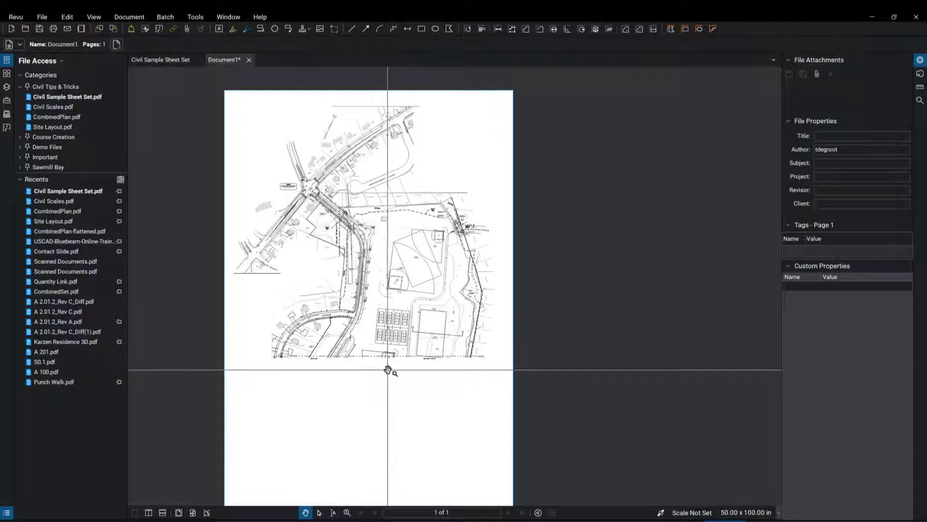
drag(391, 367, 414, 355)
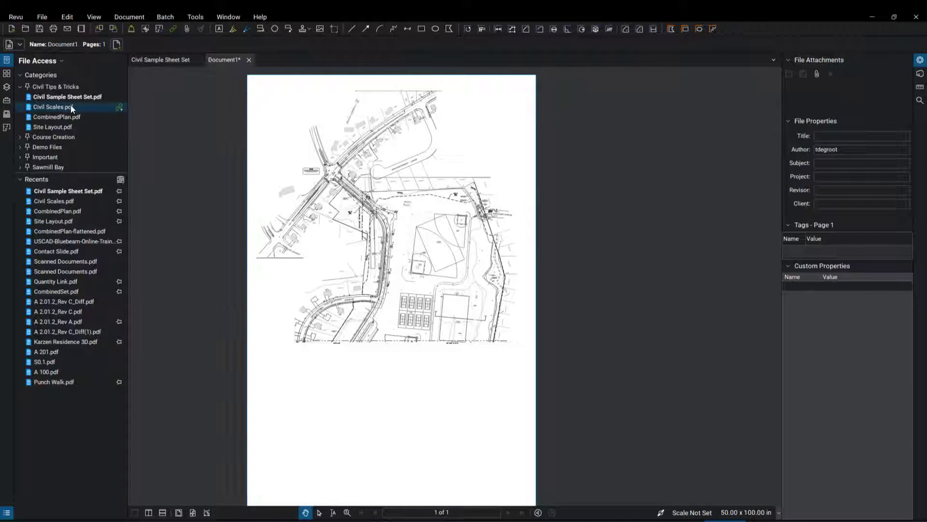
Step: Open CombinedPlan.pdf and window-select every snapshot piece on its page
double_click(56, 117)
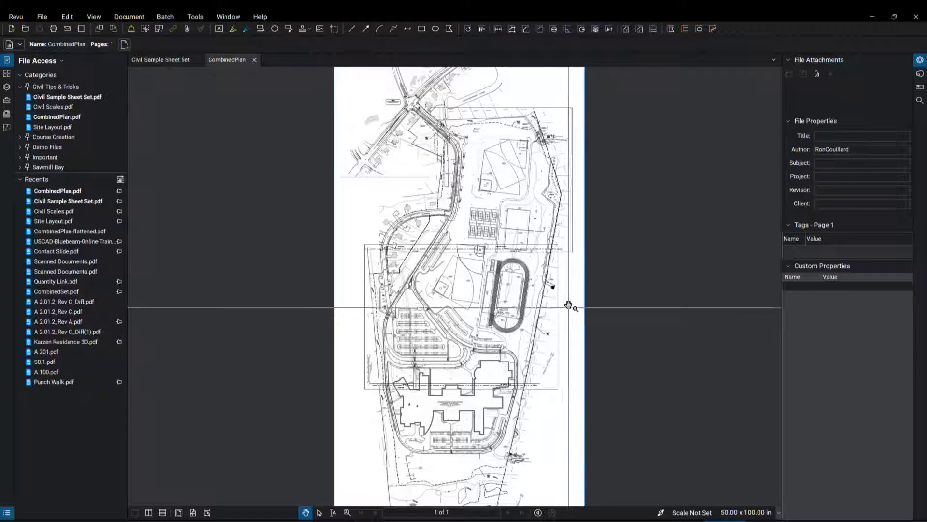
click(509, 271)
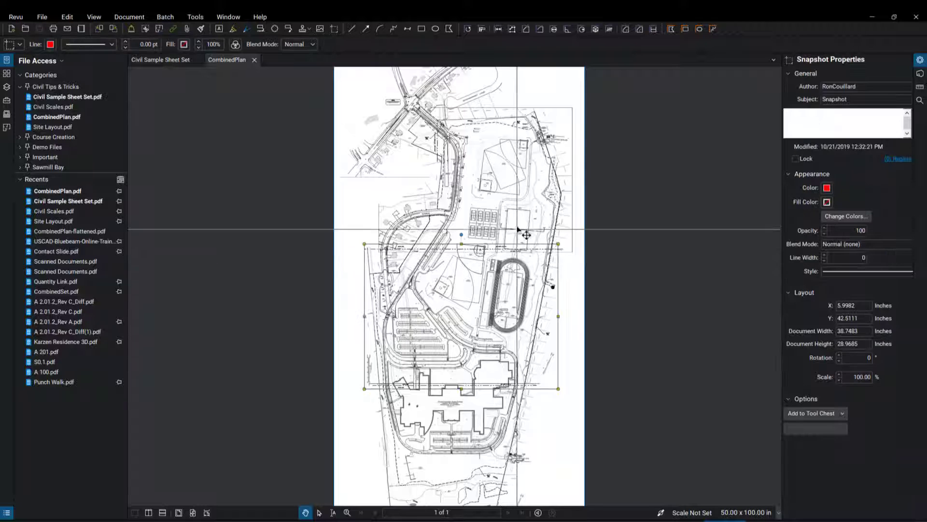
click(529, 92)
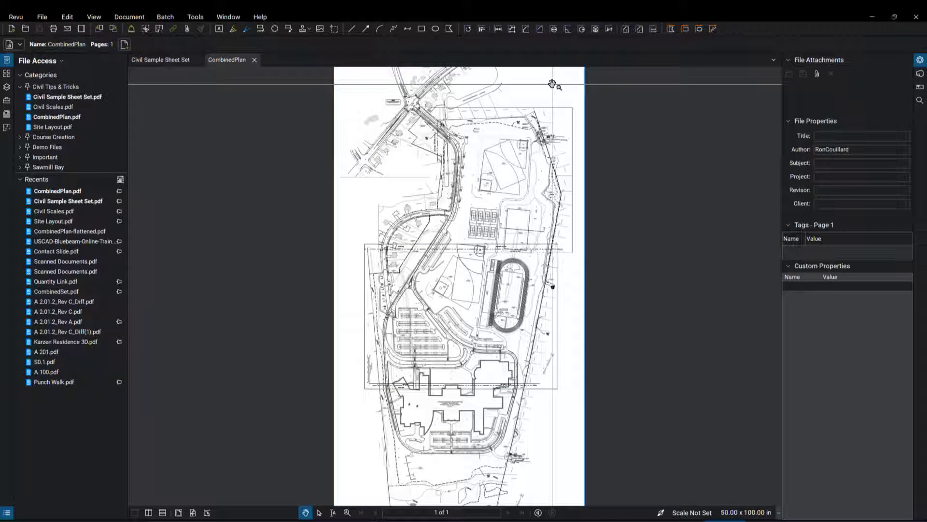
drag(553, 85, 393, 434)
Step: Group the selected snapshot pieces and flatten the group into the CombinedPlan page
right_click(468, 325)
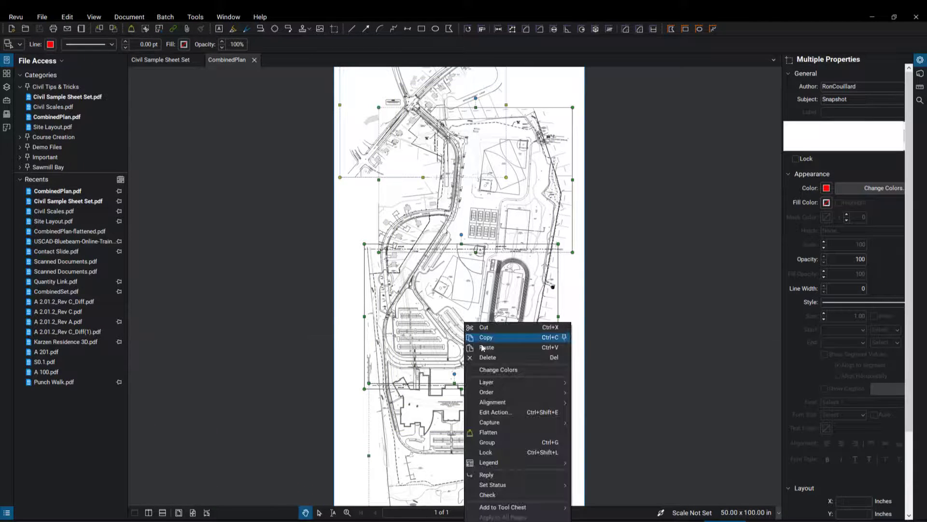
click(495, 444)
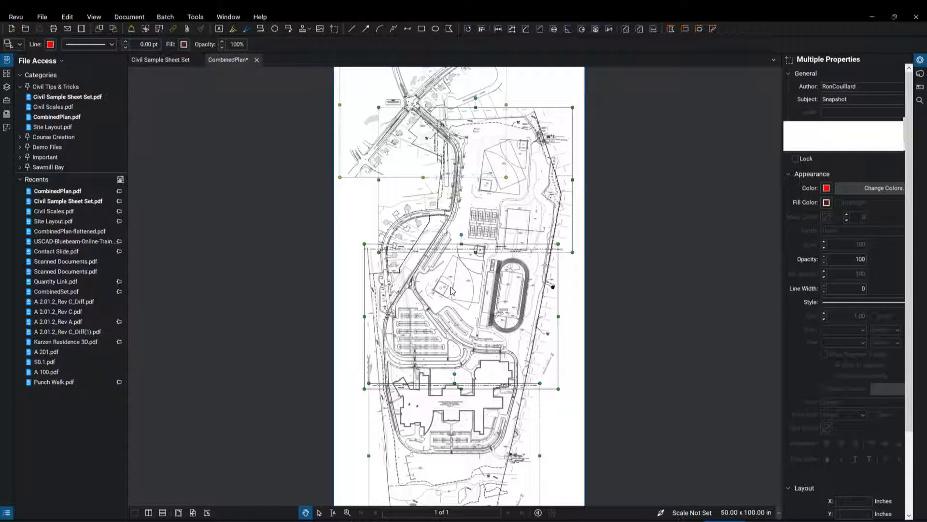
key(ctrl+g)
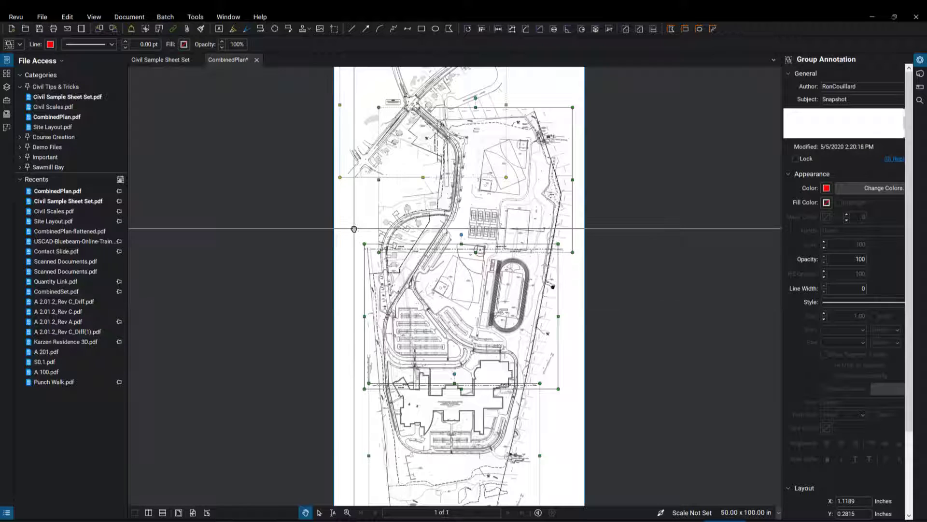
key(Escape)
click(447, 284)
right_click(444, 274)
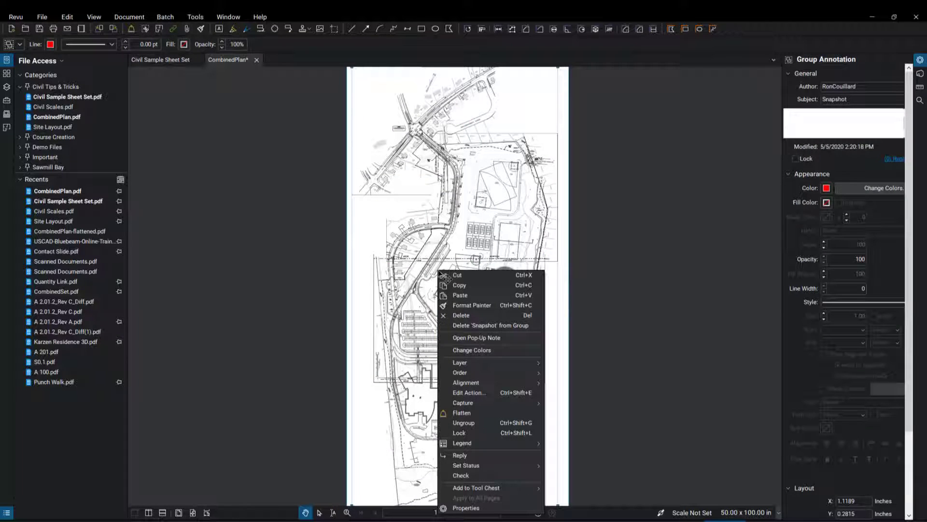
click(464, 411)
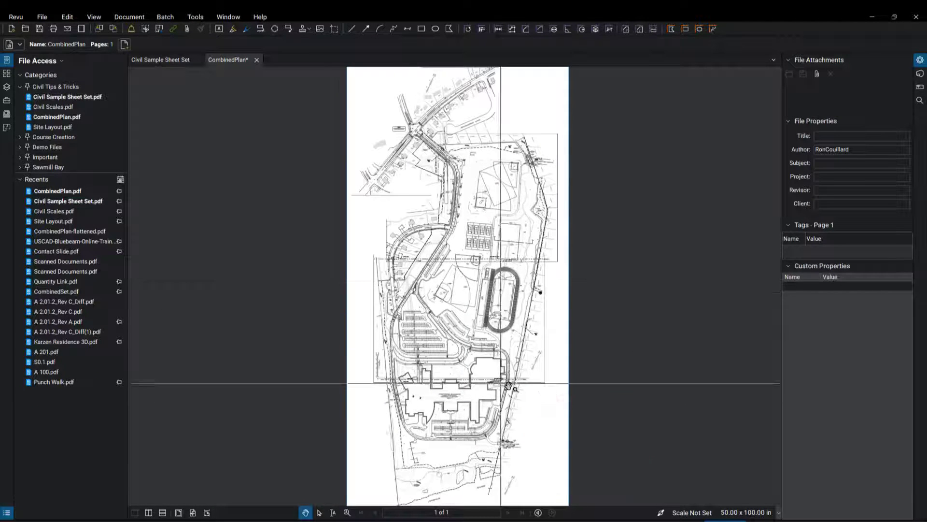
scroll(529, 370, up, 2)
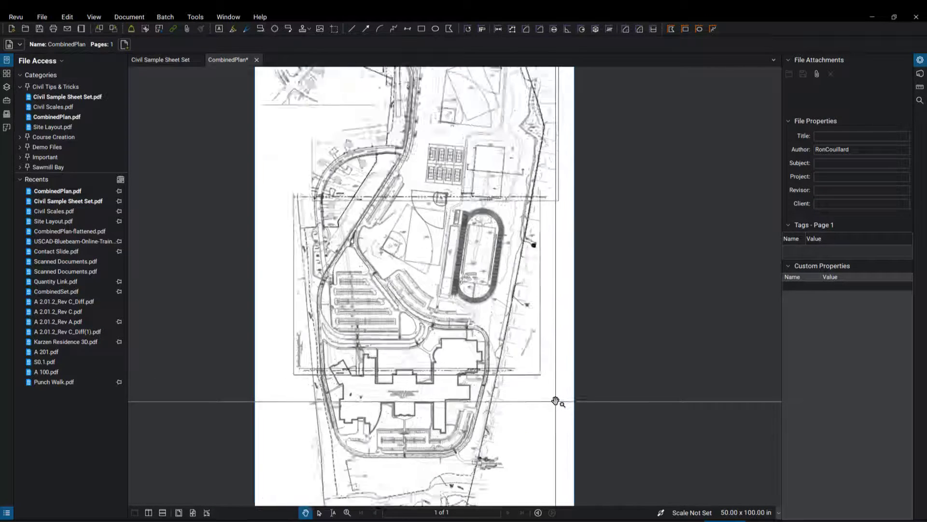
scroll(530, 370, up, 2)
scroll(529, 370, up, 1)
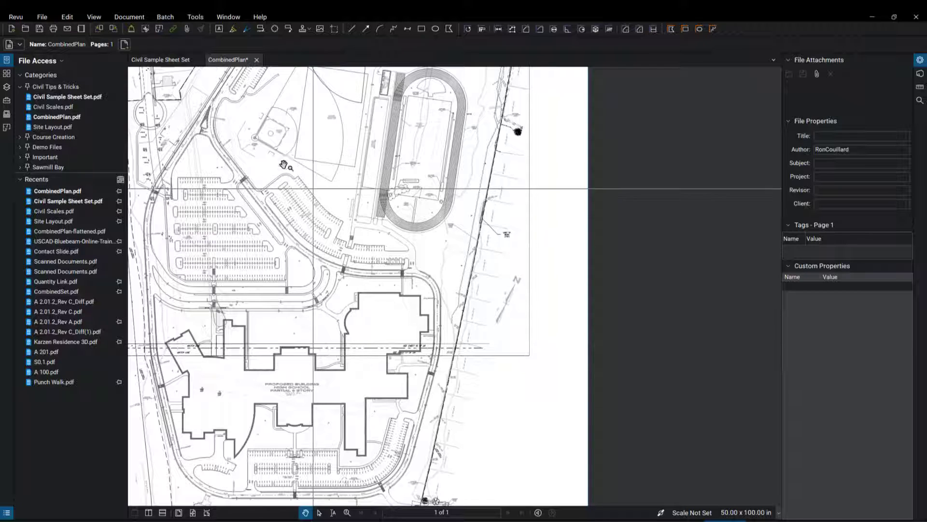
Step: Start an image-from-file markup and browse to the 0_Demo Images folder for Google Maps.png
click(196, 16)
mouse_move(210, 26)
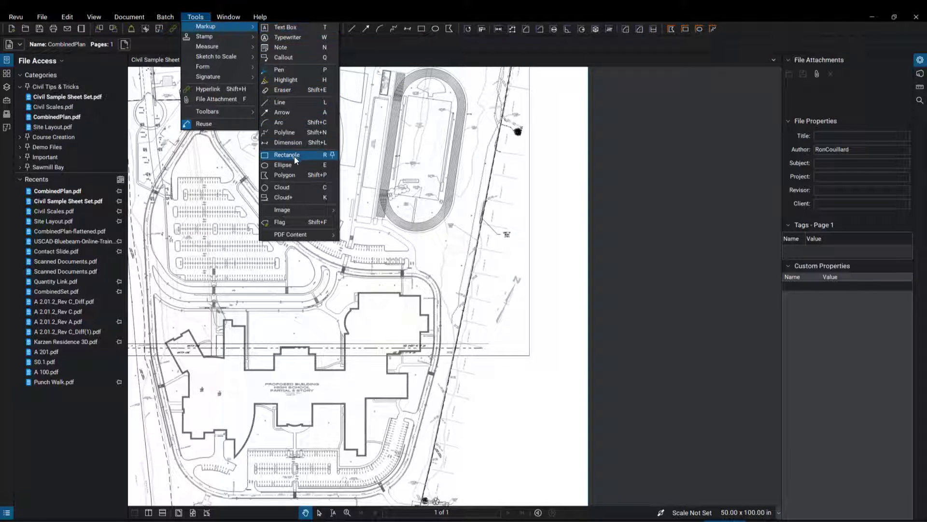
mouse_move(281, 210)
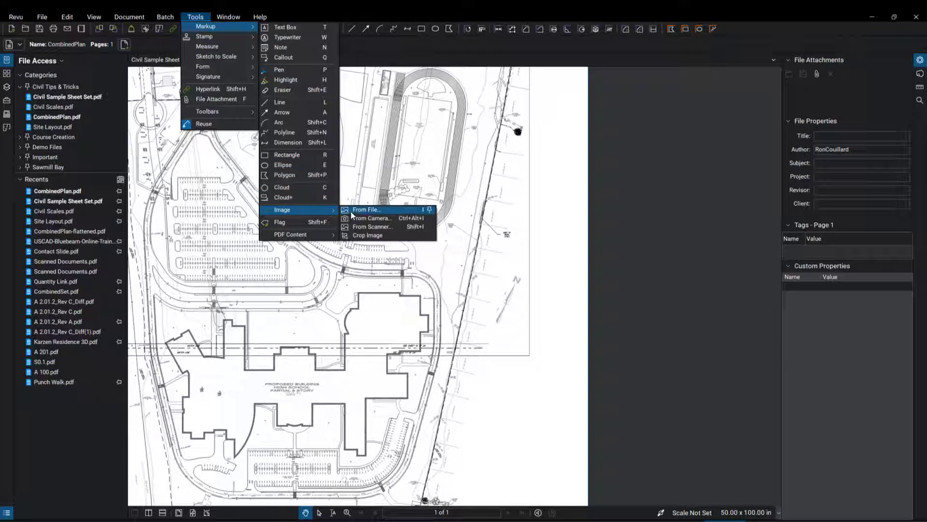
click(363, 212)
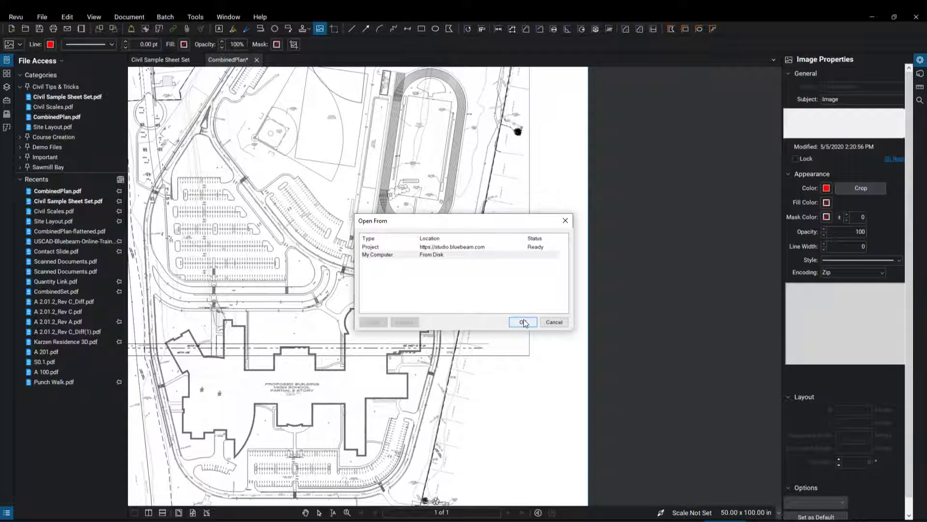
click(524, 323)
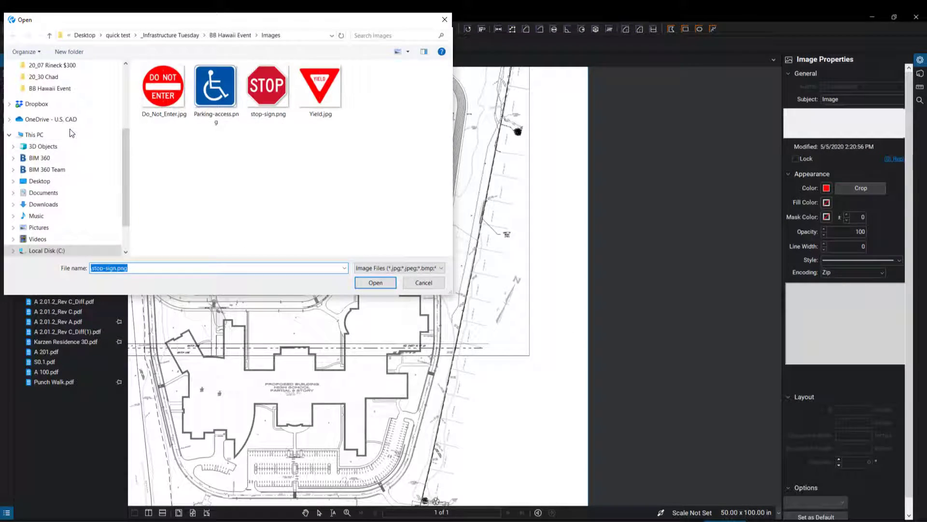
scroll(71, 133, up, 3)
click(40, 108)
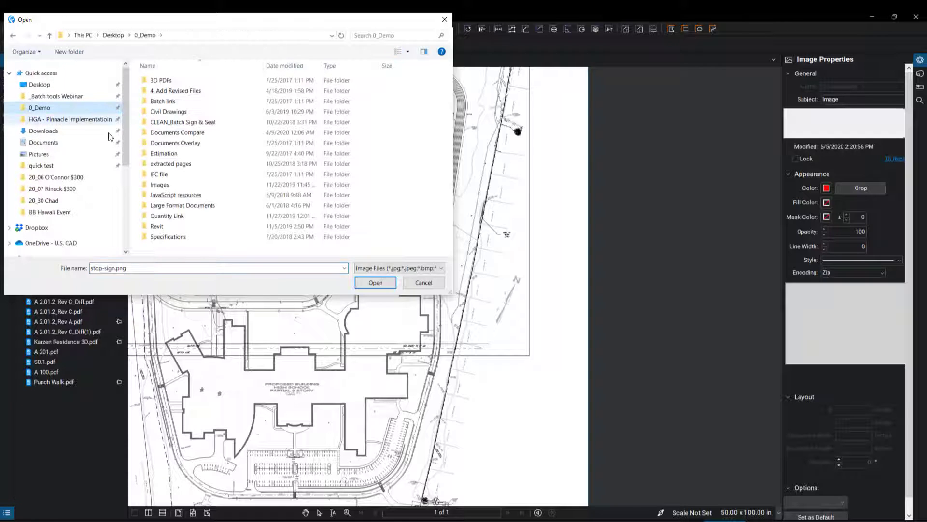
double_click(167, 185)
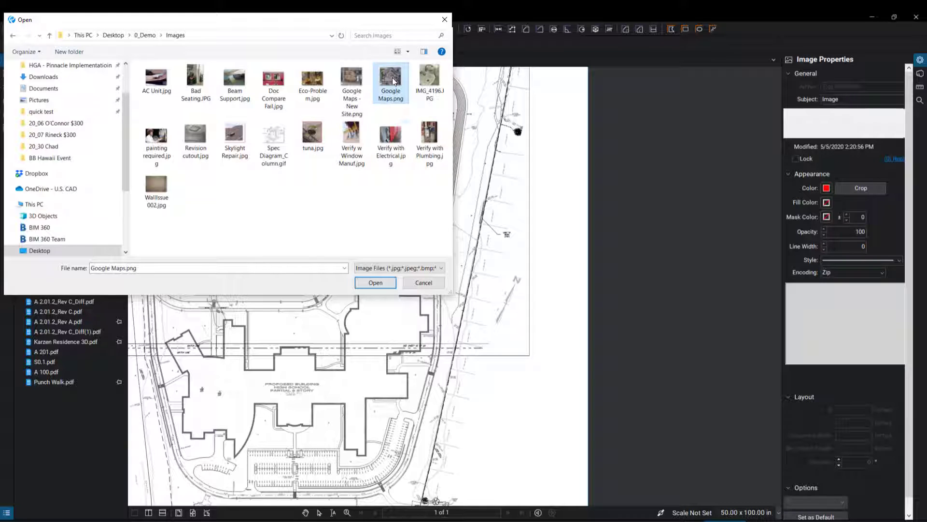
Step: Place the Google Maps aerial beside the proposed building and nudge it up-left
click(385, 283)
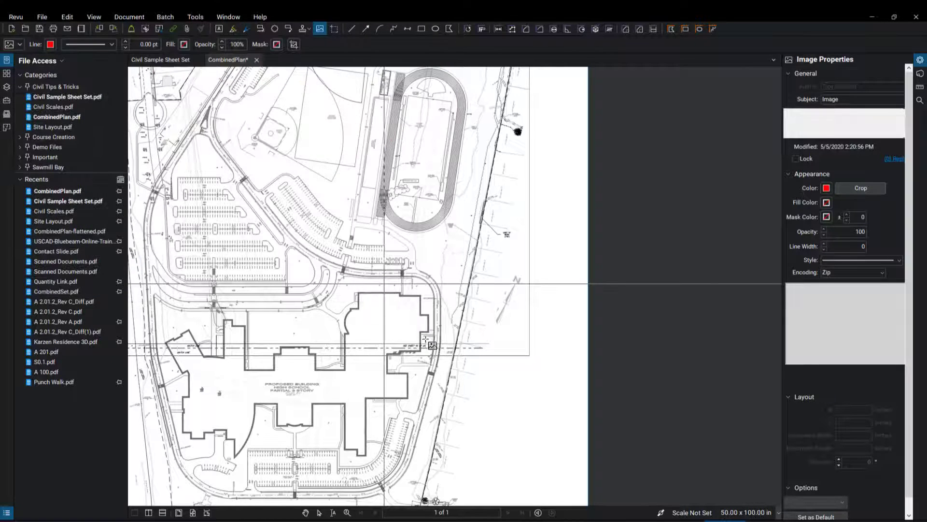
drag(419, 326, 581, 457)
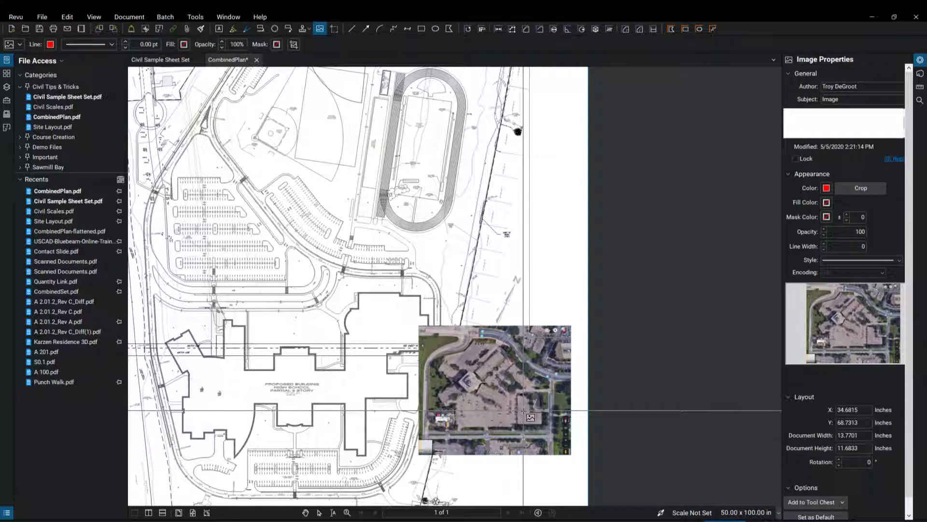
key(Escape)
click(501, 410)
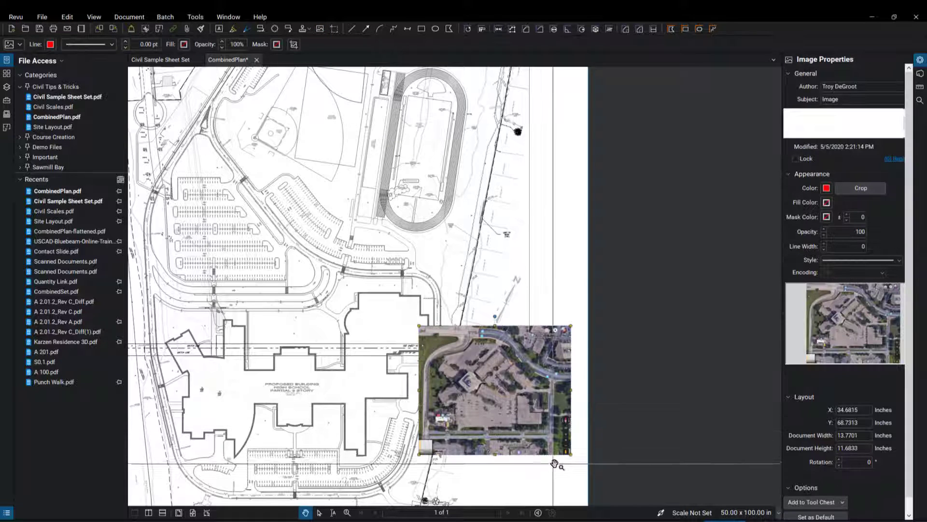
scroll(528, 464, up, 1)
scroll(528, 464, up, 1)
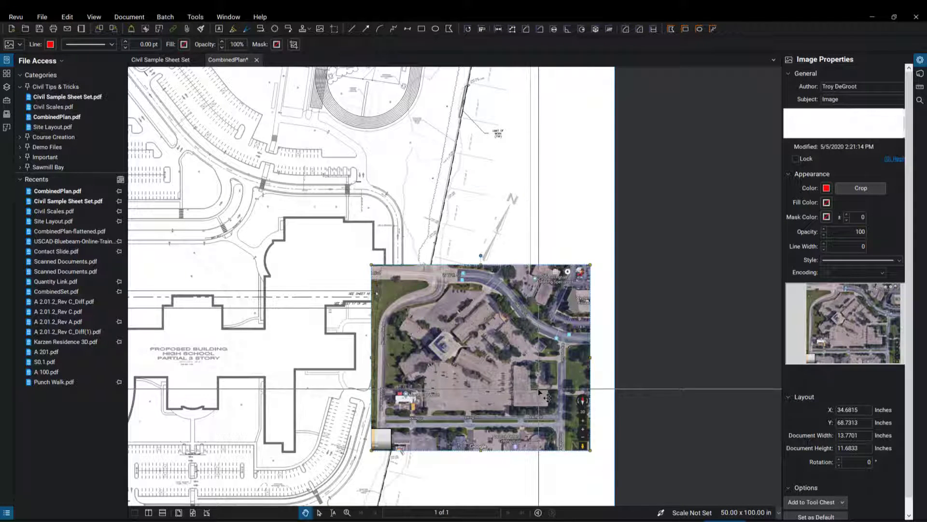
drag(537, 388, 492, 372)
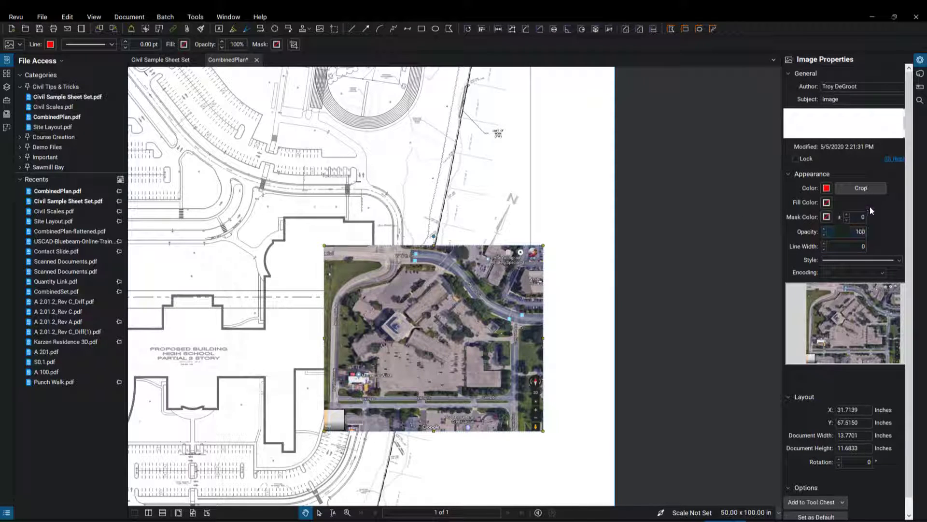
Step: Lower the Google Maps aerial's opacity to 40% in Image Properties
click(824, 233)
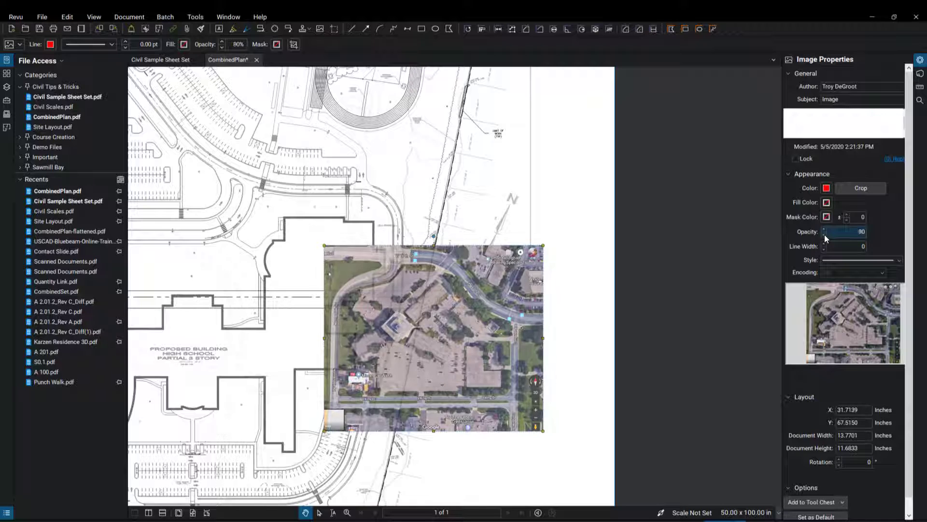
click(825, 234)
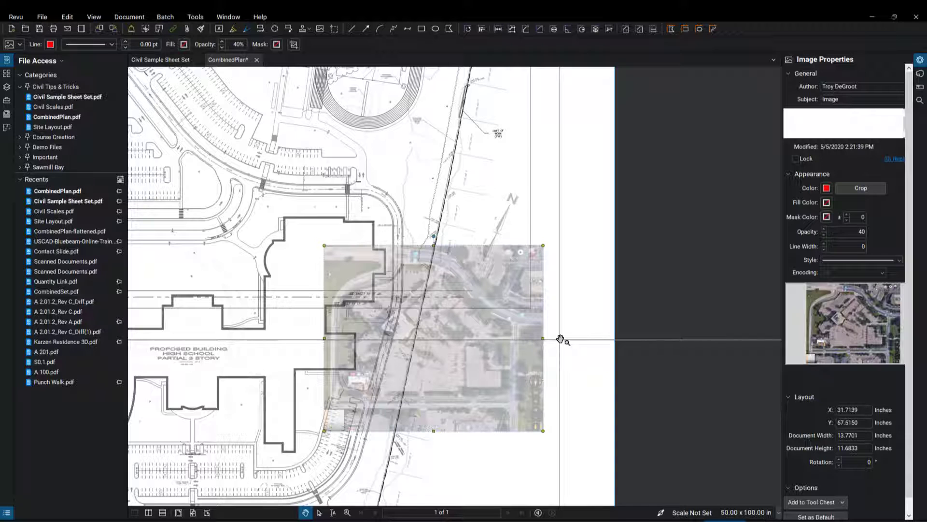
scroll(552, 368, down, 3)
scroll(551, 369, up, 2)
Step: Deselect the aerial and open the page scale measurement settings with Alt+U
click(535, 365)
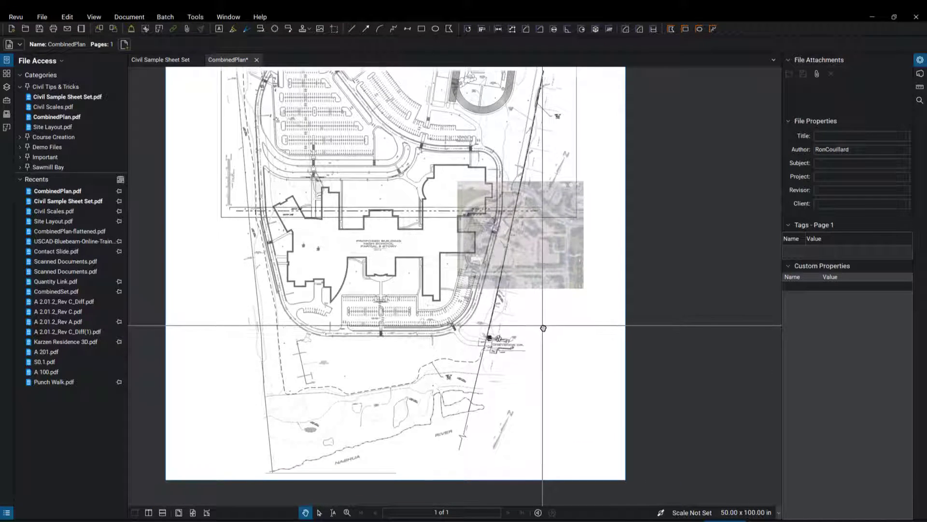
scroll(568, 413, down, 2)
scroll(568, 414, up, 3)
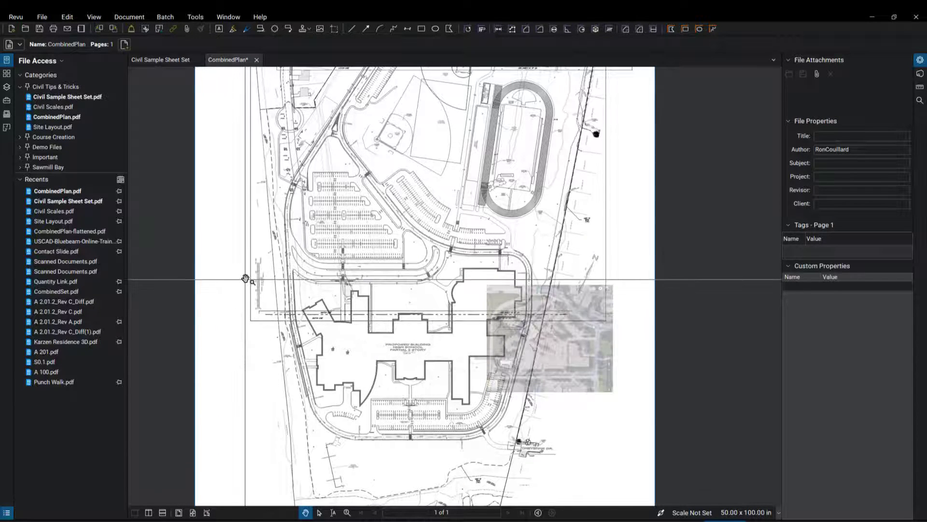
scroll(245, 276, up, 4)
scroll(245, 278, up, 2)
scroll(244, 283, up, 2)
scroll(245, 286, up, 2)
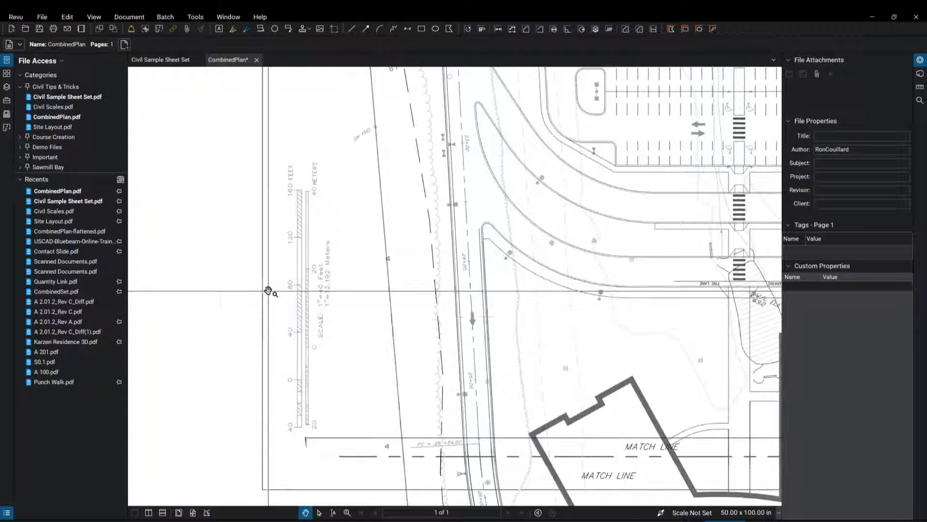
scroll(244, 343, up, 2)
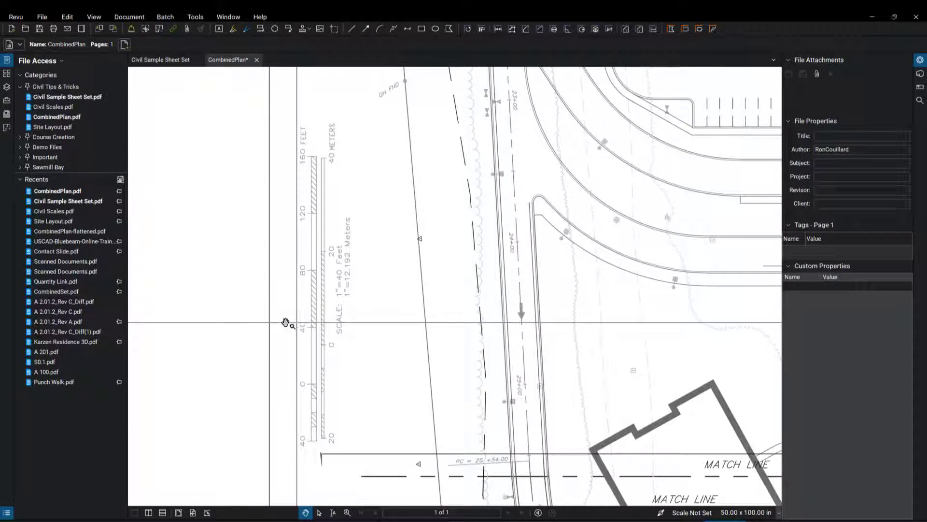
key(alt+u)
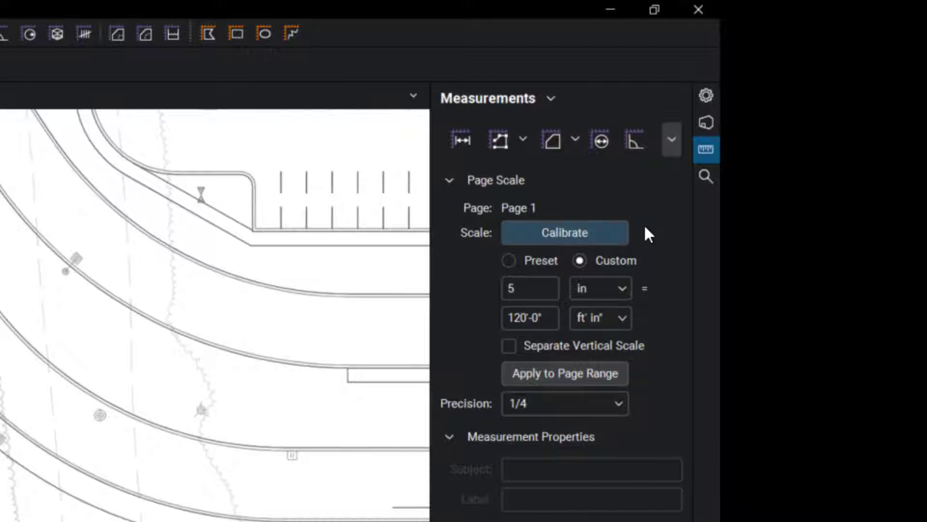
Step: Calibrate with Snap to Content from the bar scale's 0–160 ft span, applying 4 in = 160 ft
click(585, 228)
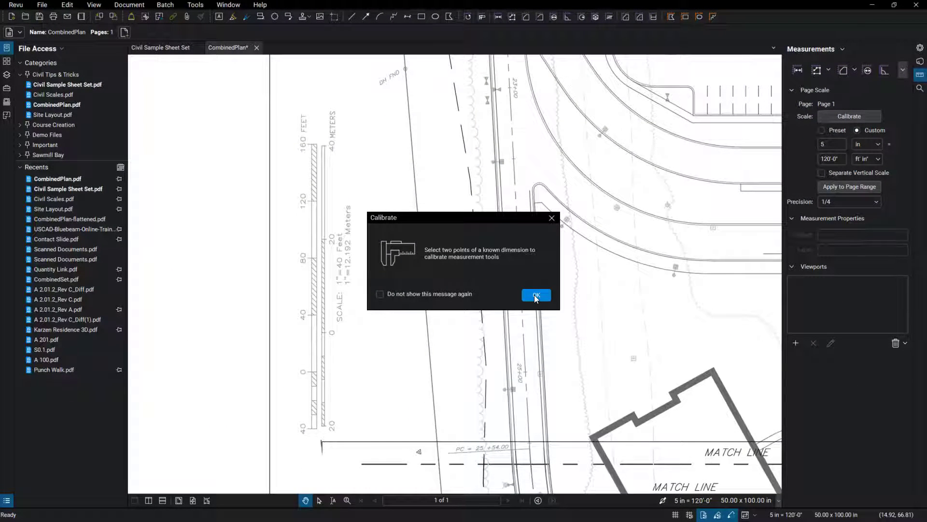
click(535, 297)
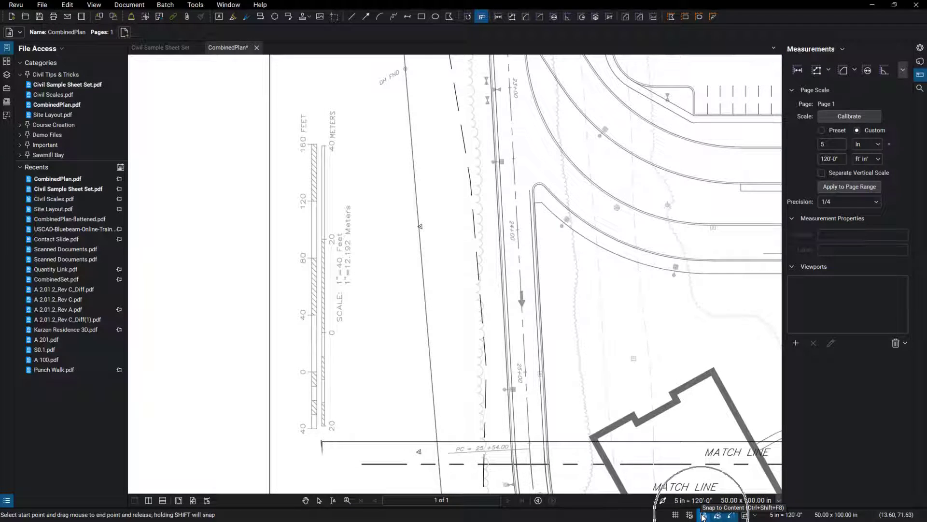
click(702, 516)
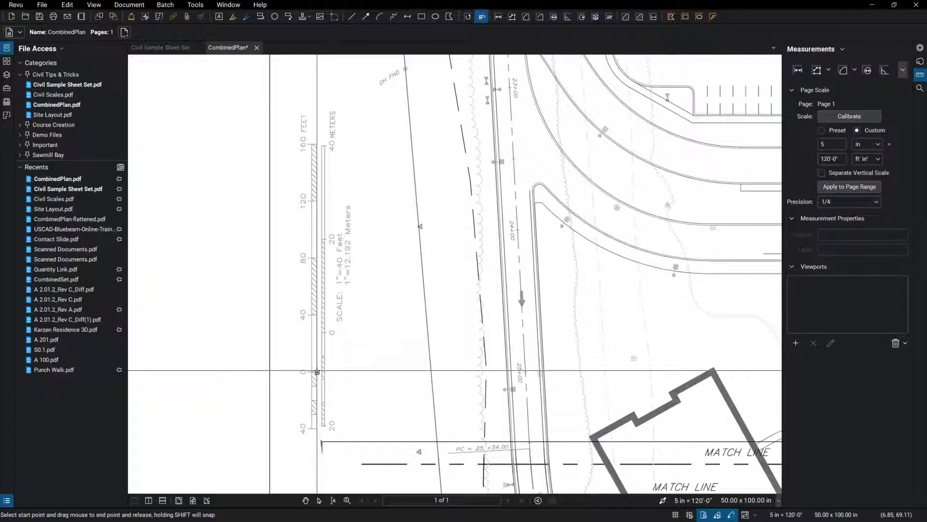
drag(318, 370, 318, 143)
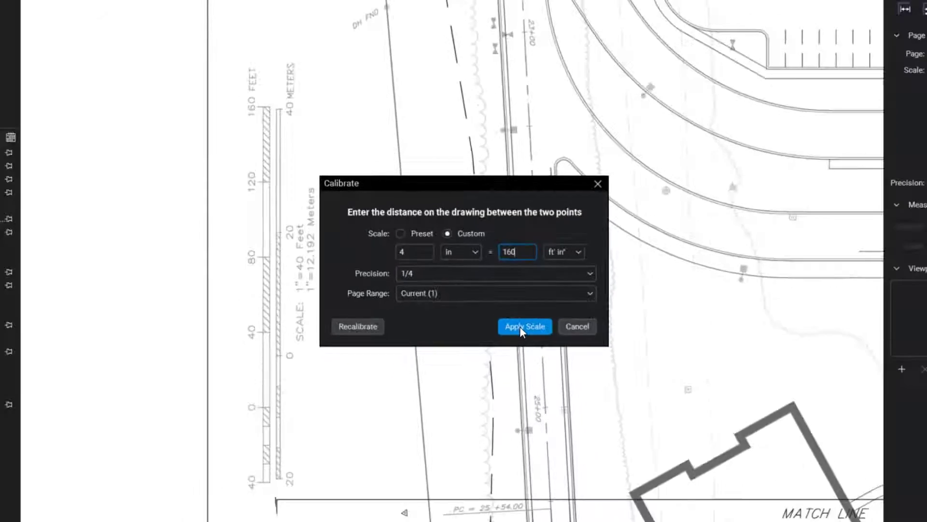
click(520, 326)
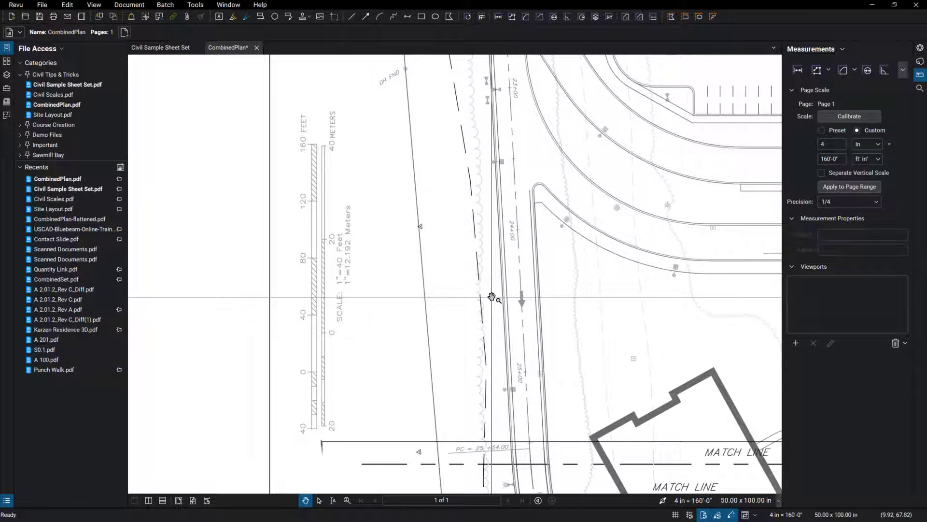